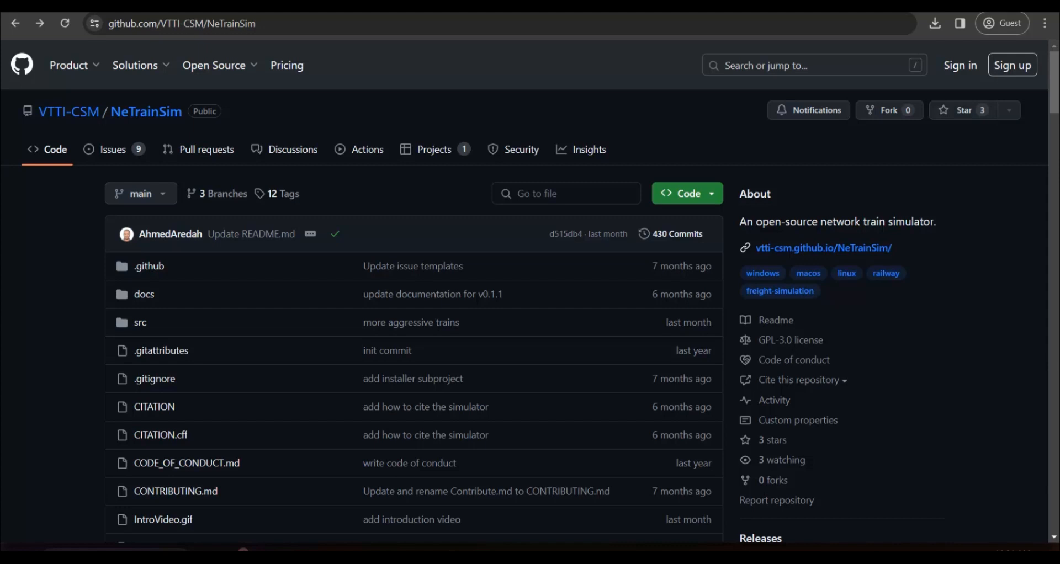
Review the NeTrainSim repository's file list and the README's download and documentation links
key(ctrl+l)
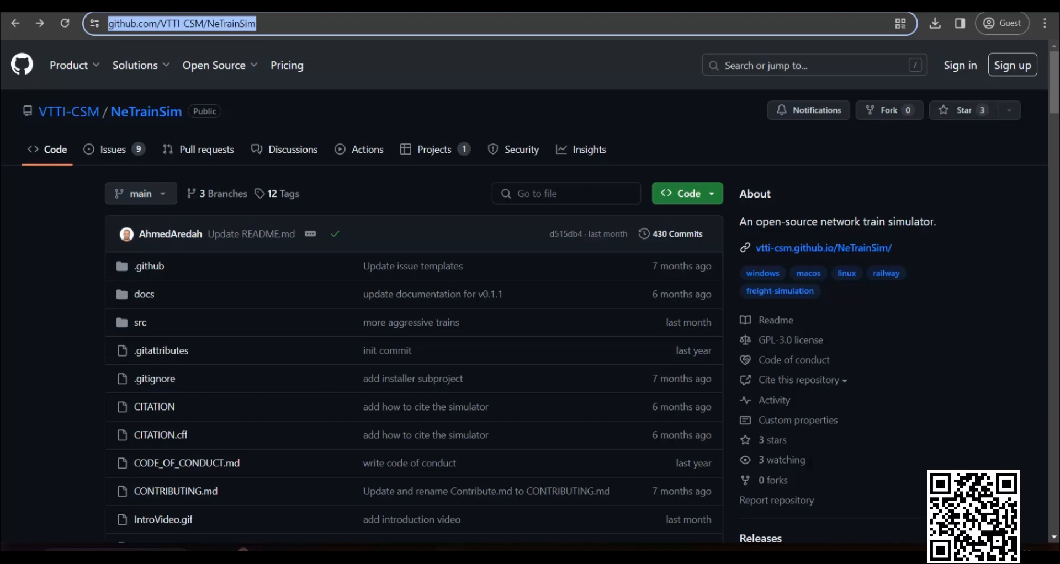
key(Escape)
scroll(33, 263, down, 1)
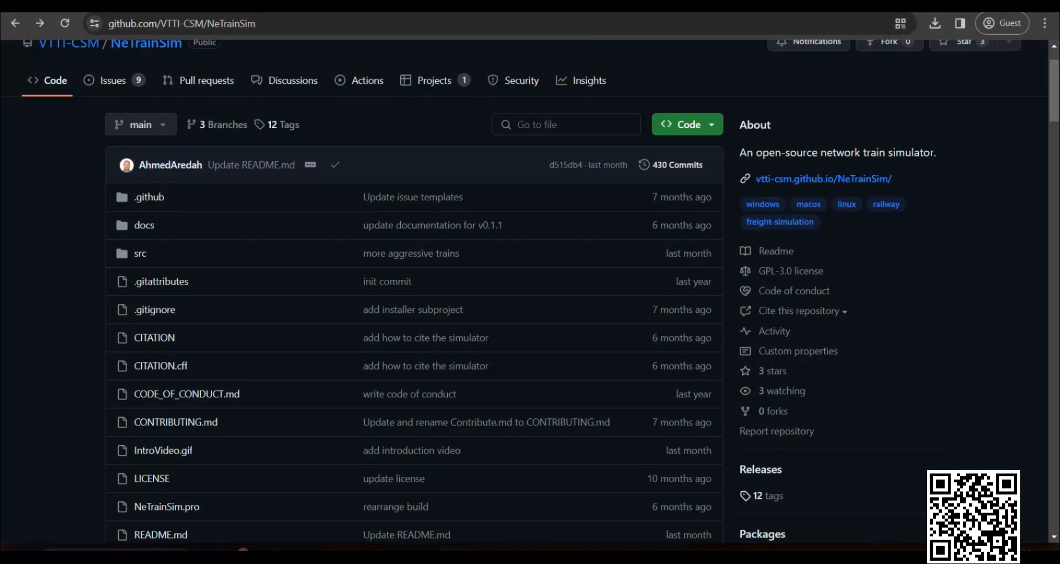
scroll(33, 262, down, 1)
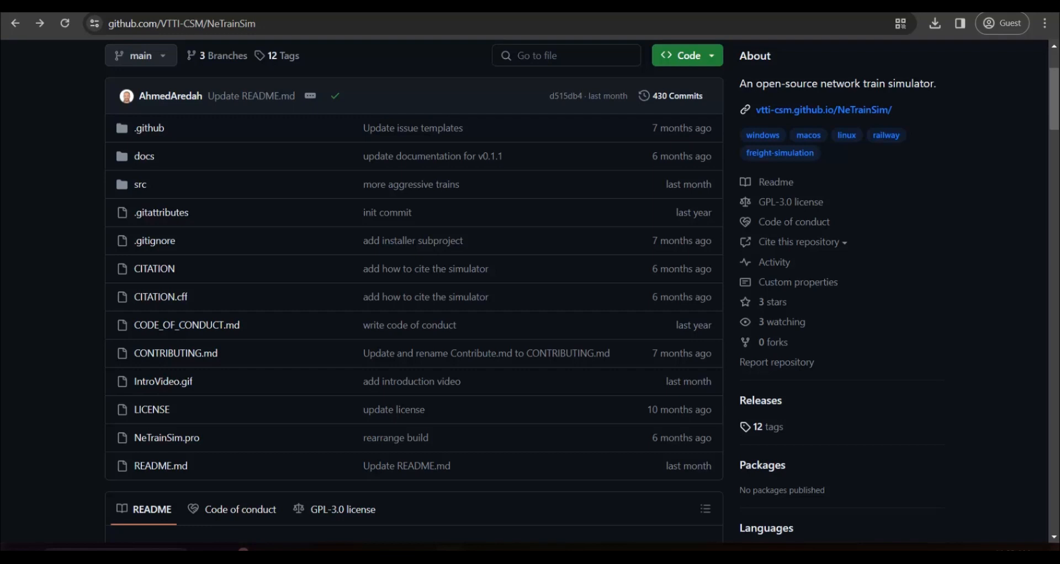
scroll(69, 299, down, 5)
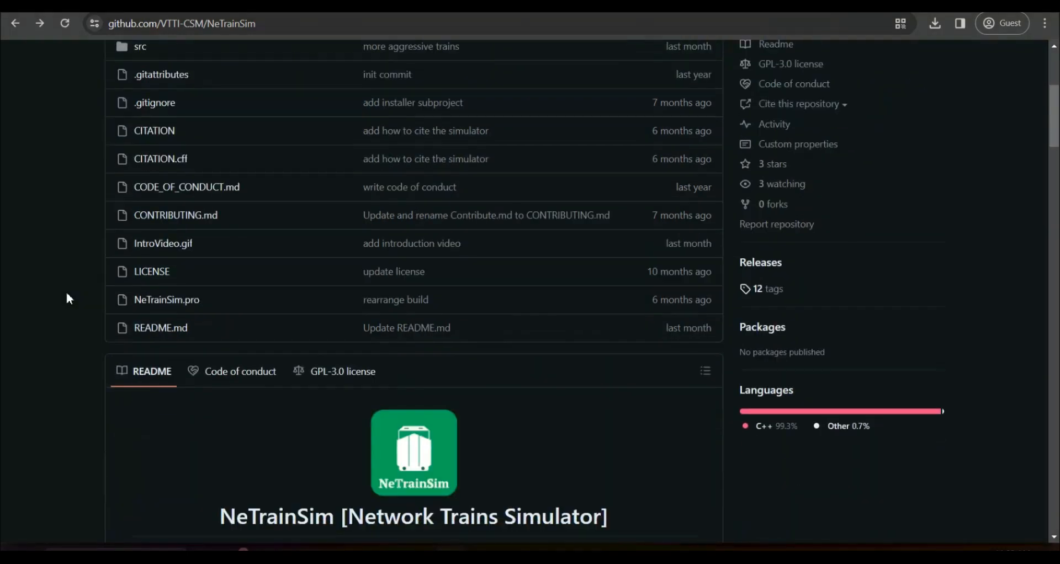
scroll(69, 299, down, 2)
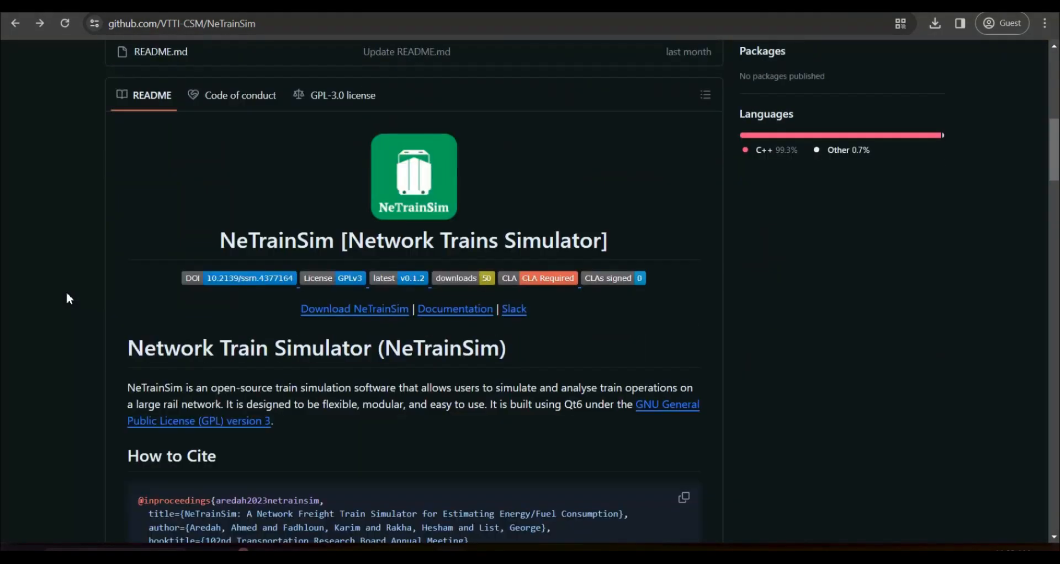
mouse_move(501, 251)
mouse_down()
mouse_move(558, 297)
mouse_move(655, 252)
mouse_move(501, 252)
mouse_up()
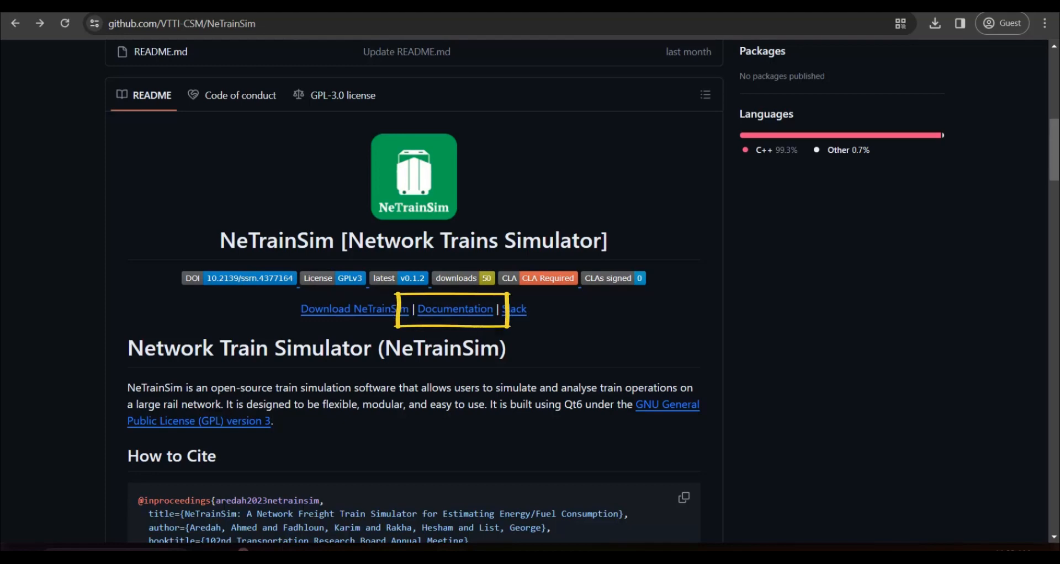
Read the README's citation, features, installation, GUI and shell interface sections
scroll(76, 297, down, 3)
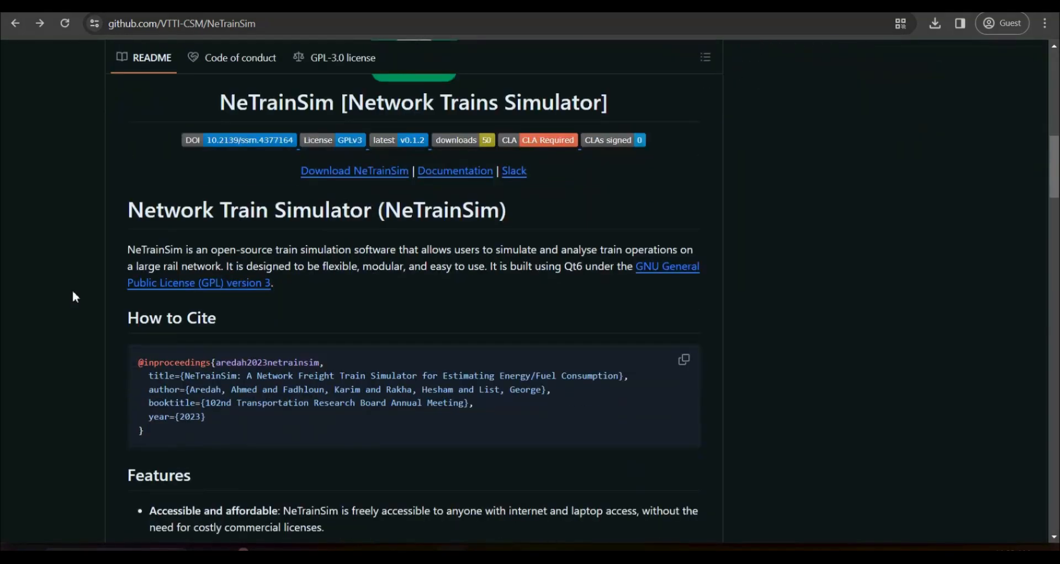
scroll(76, 297, down, 1)
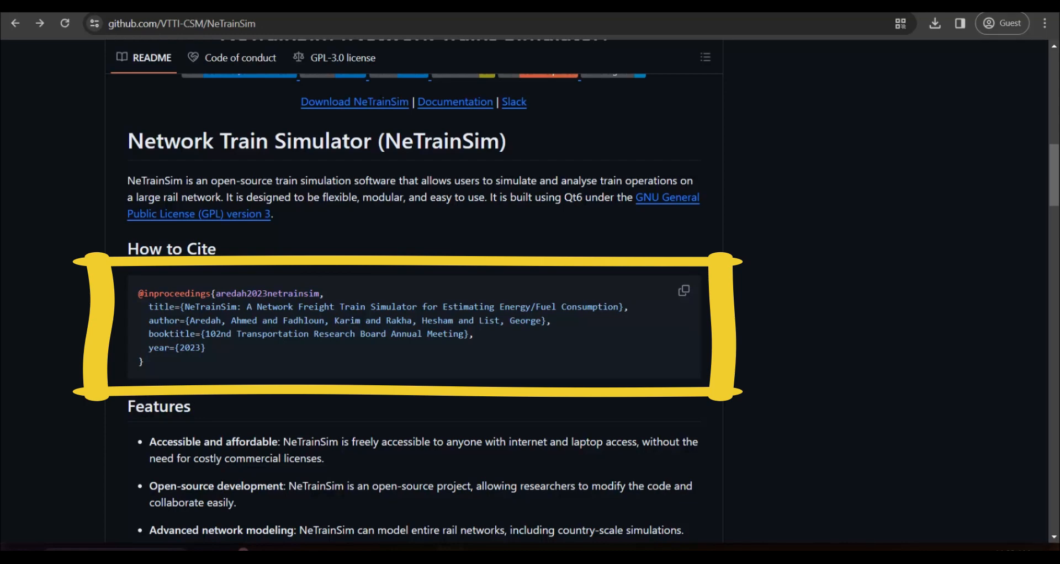
scroll(83, 340, down, 5)
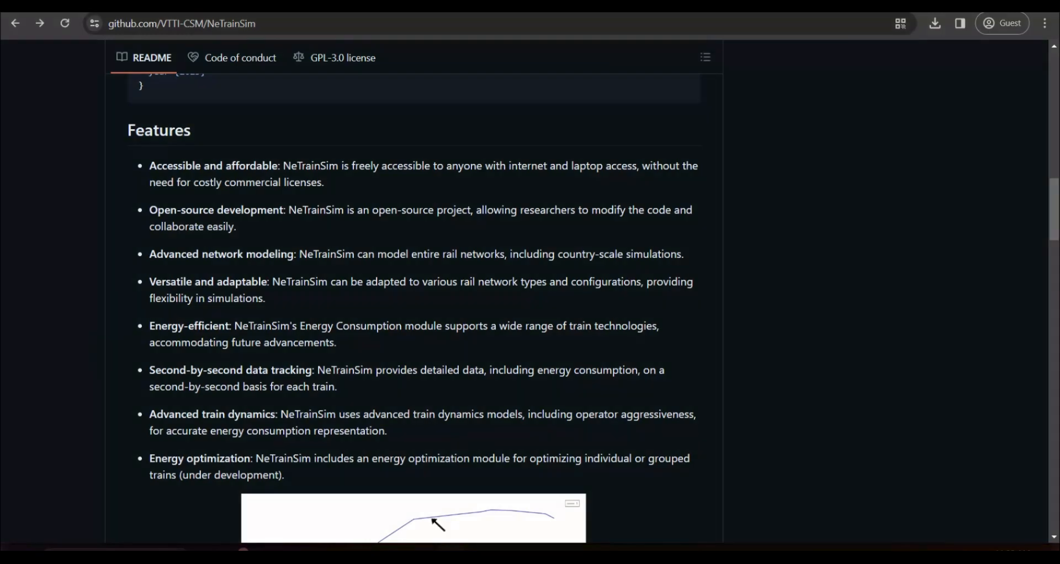
scroll(32, 362, down, 4)
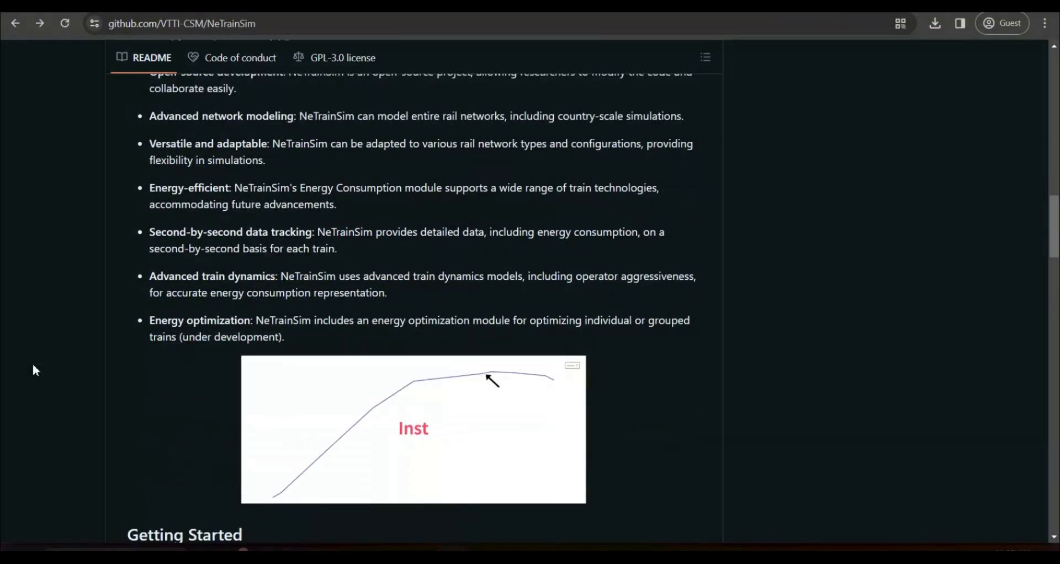
scroll(34, 367, down, 6)
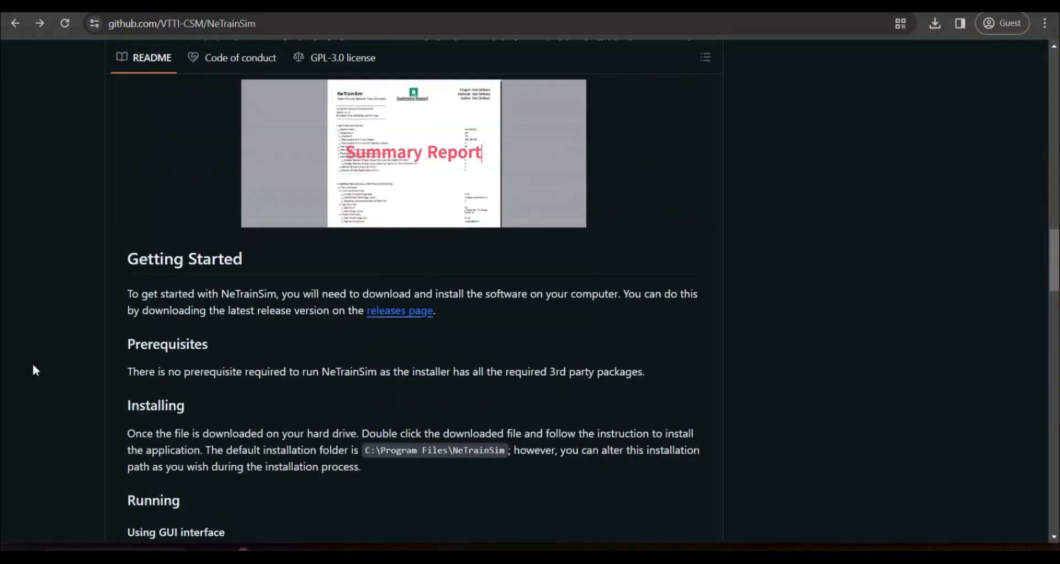
scroll(32, 363, down, 4)
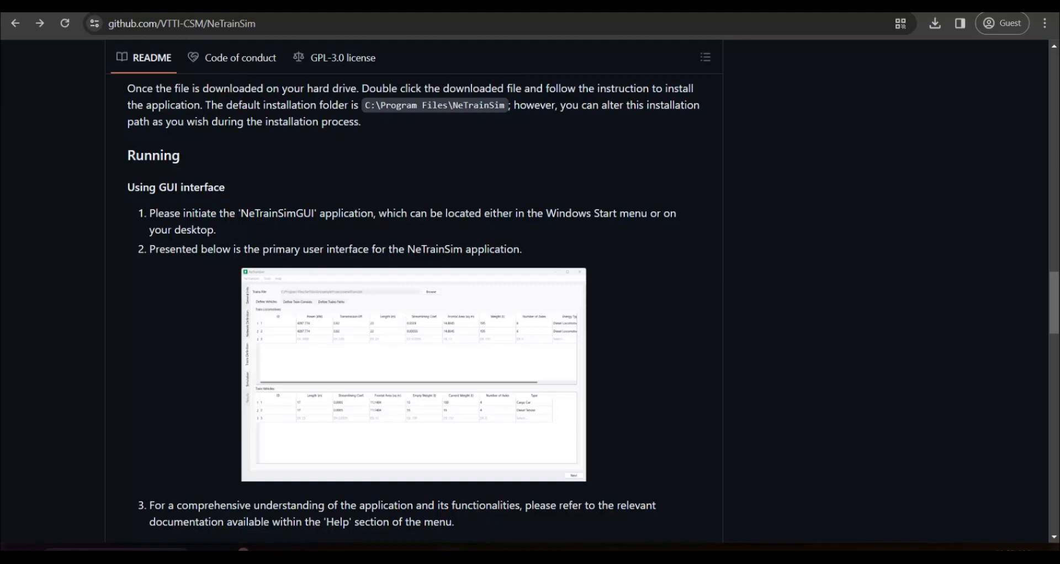
scroll(59, 259, down, 4)
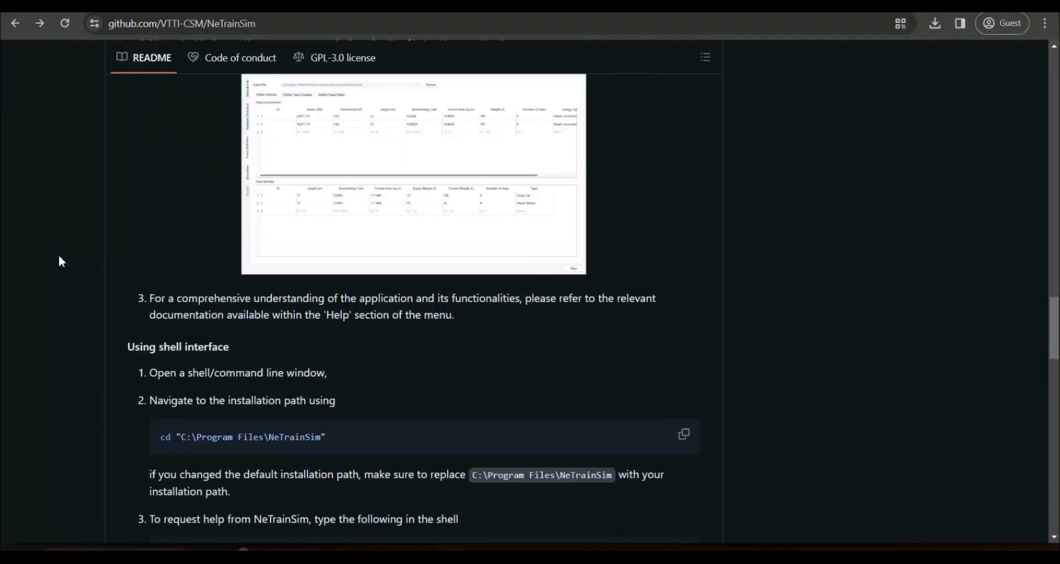
scroll(58, 262, up, 1)
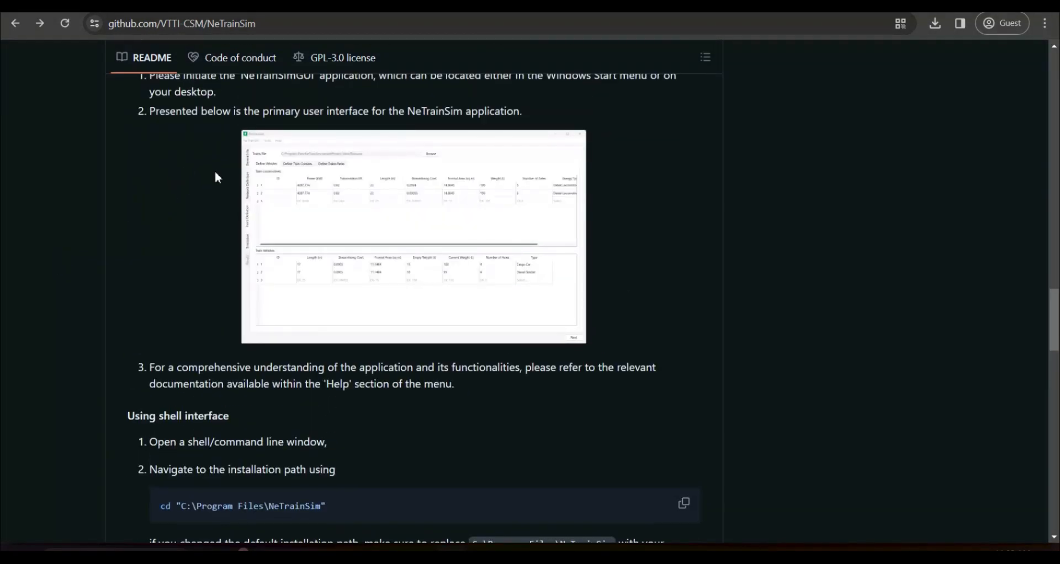
scroll(85, 341, down, 6)
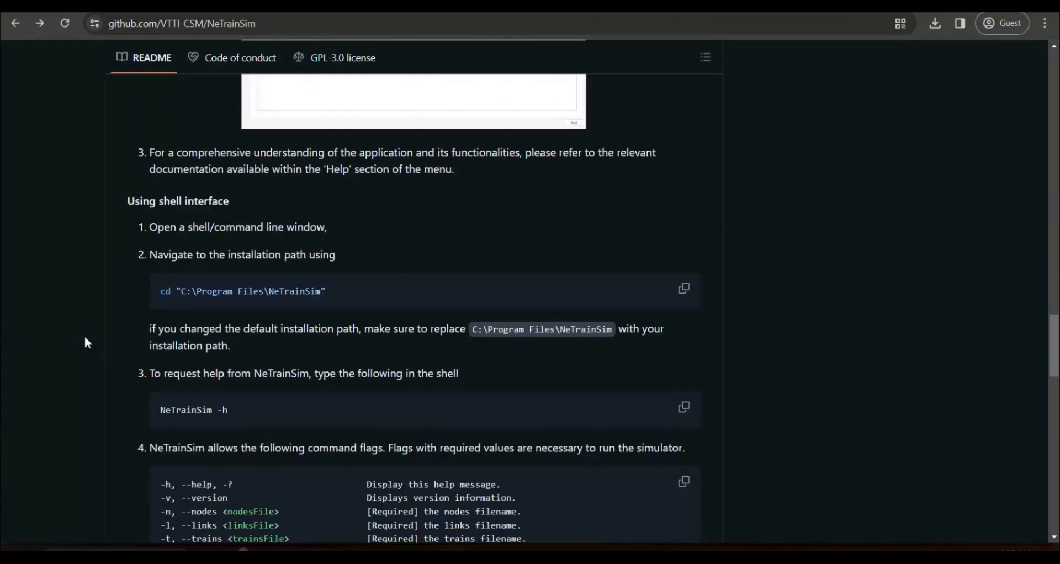
scroll(85, 339, down, 7)
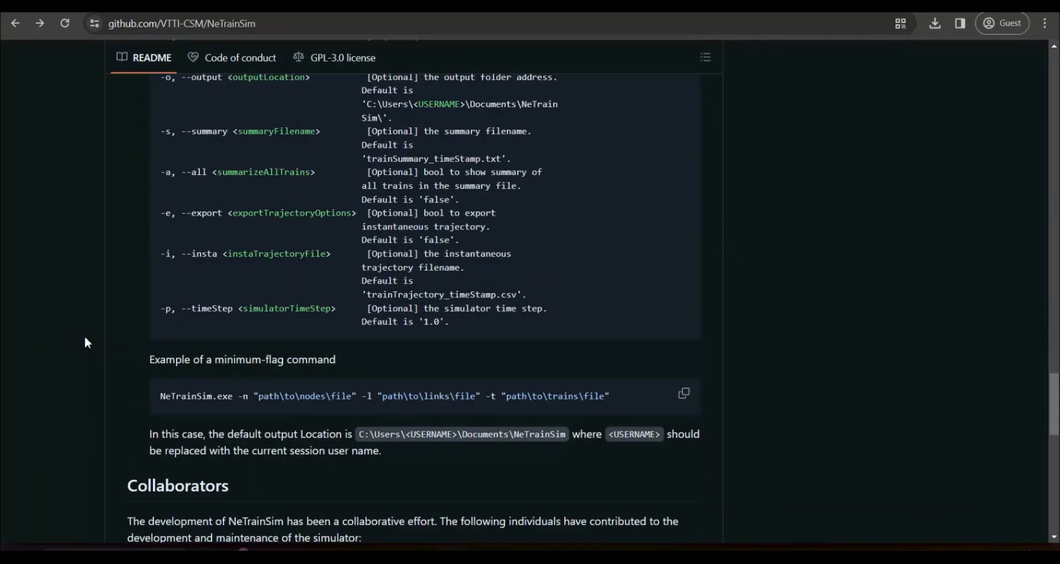
Return to the repository overview and open its Releases page
scroll(85, 340, up, 20)
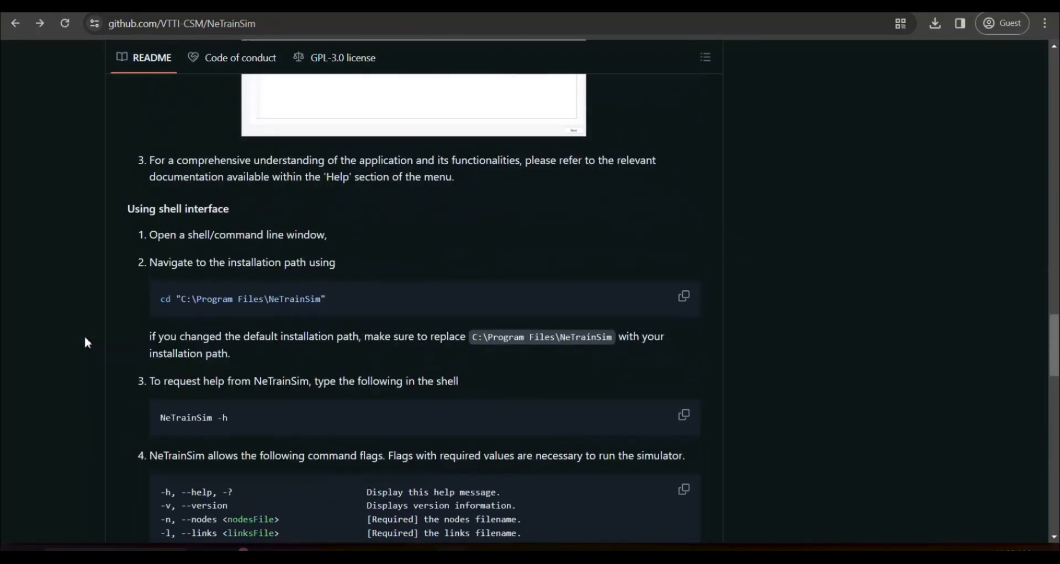
scroll(85, 343, up, 12)
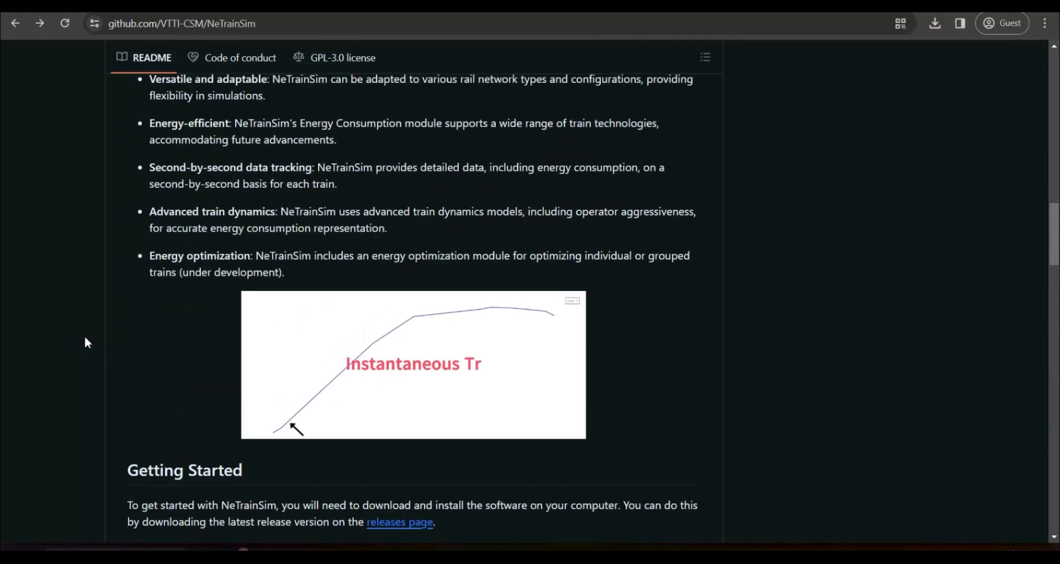
scroll(85, 339, up, 11)
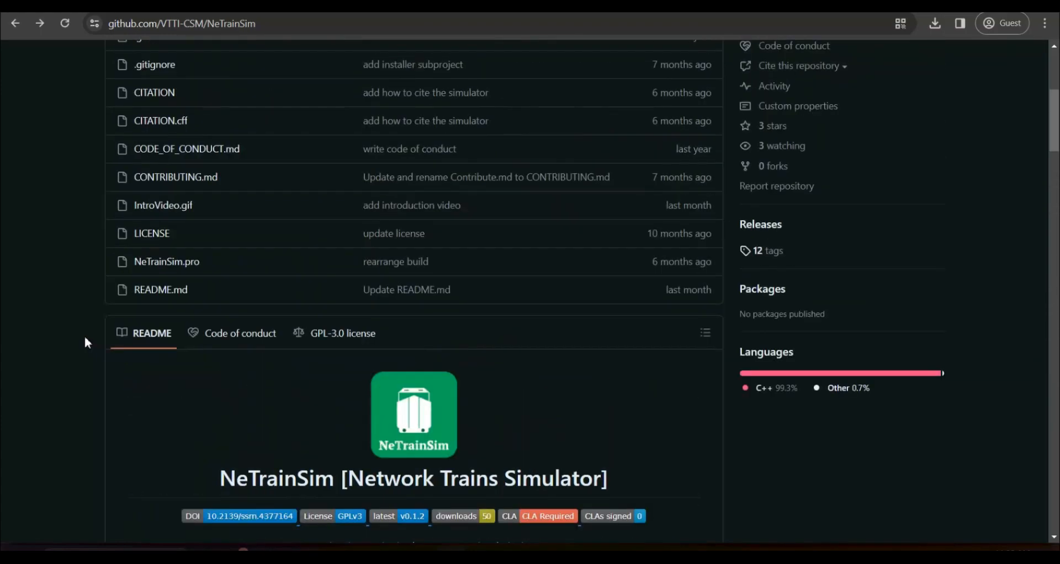
scroll(85, 338, down, 3)
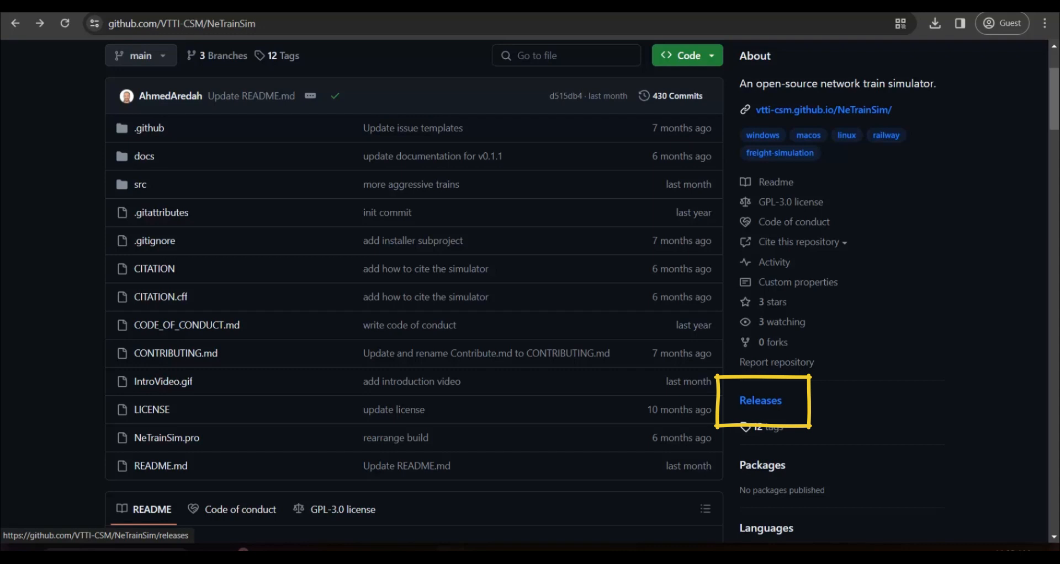
click(760, 401)
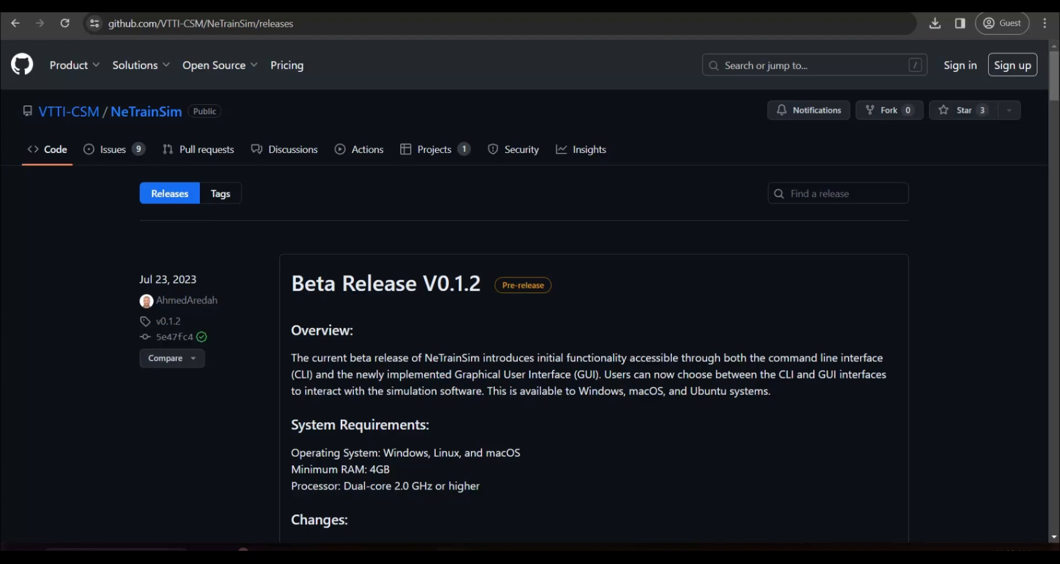
Review the Beta Release V0.1.2 notes and expand that release's list of assets
scroll(522, 307, down, 3)
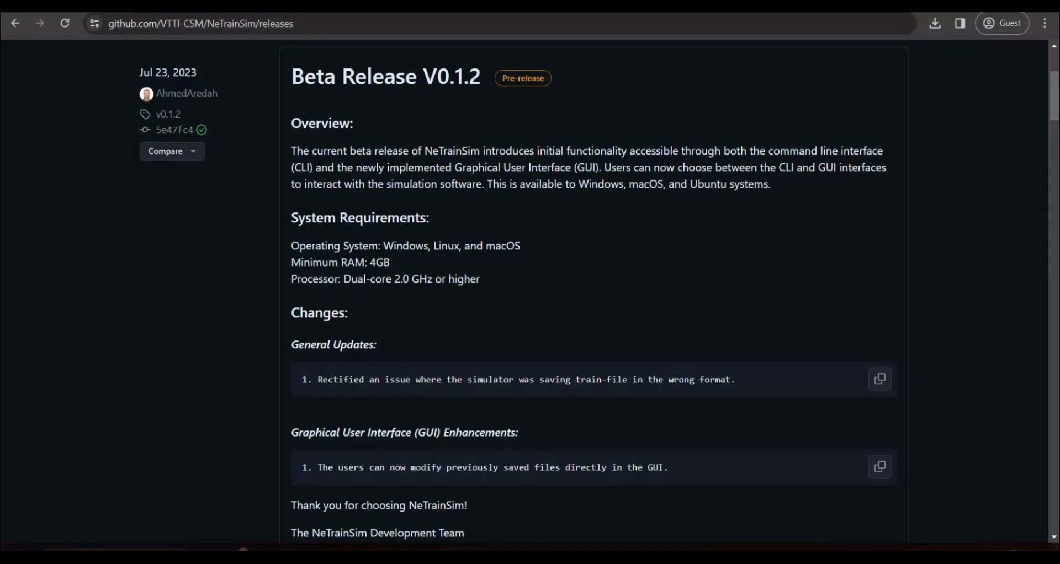
scroll(526, 239, down, 2)
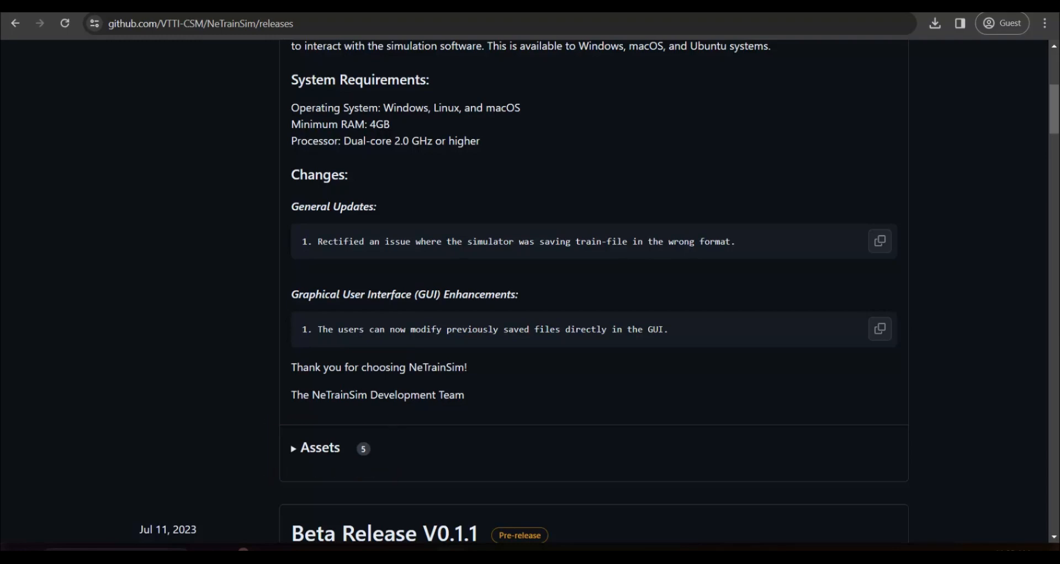
click(320, 448)
scroll(260, 365, down, 3)
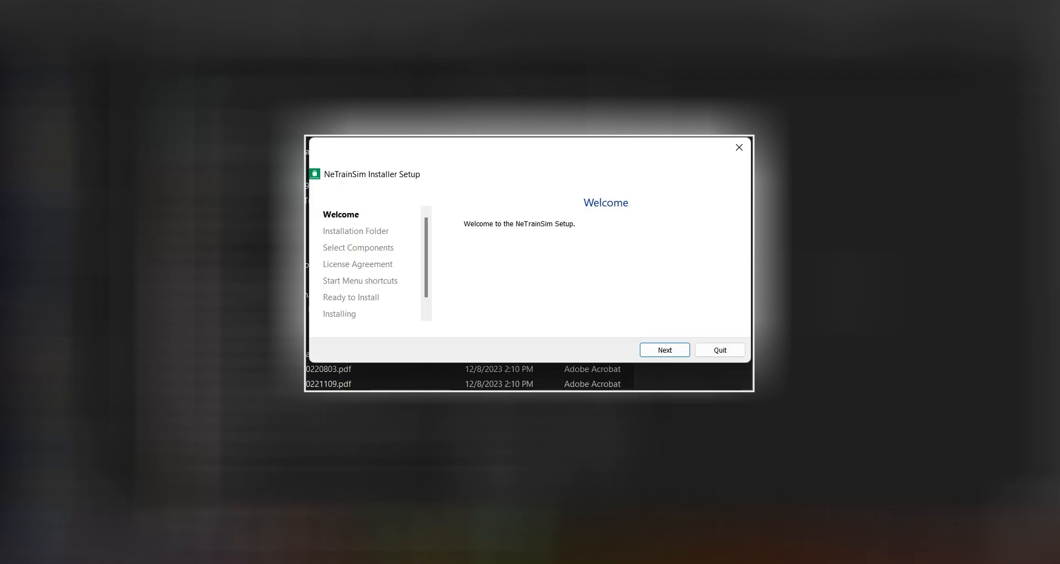
In the NeTrainSim installer, accept the folder C:/Program Files/NeTrainSim and keep the NeTrainSim and NeTrainSimGUI components selected
key(Return)
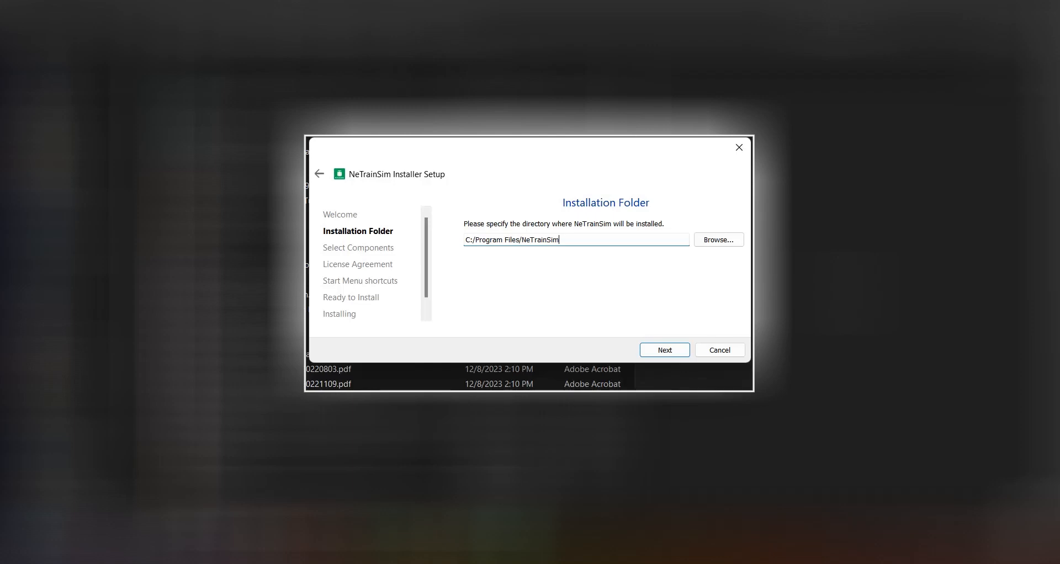
key(Return)
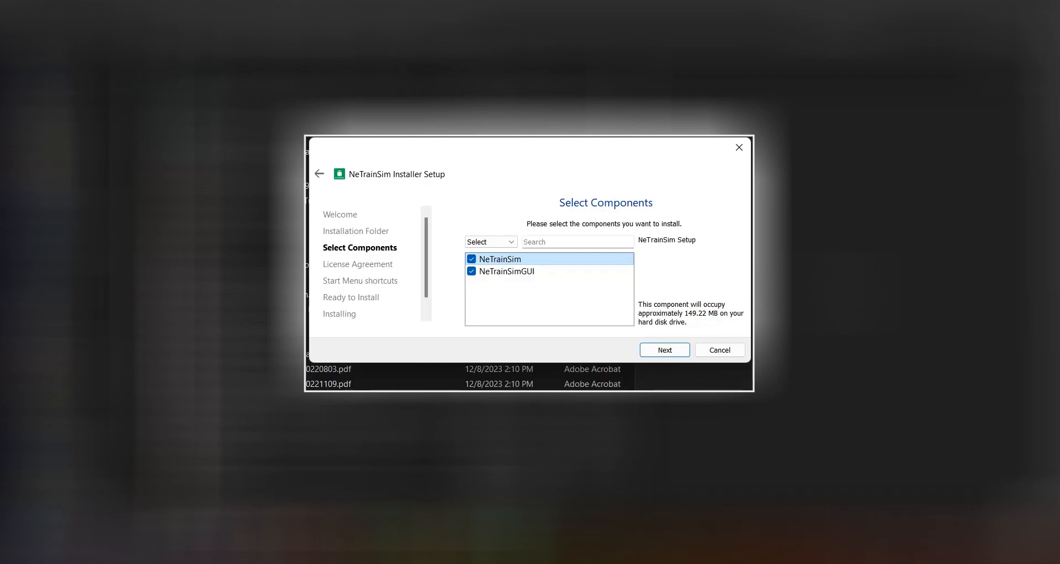
key(Return)
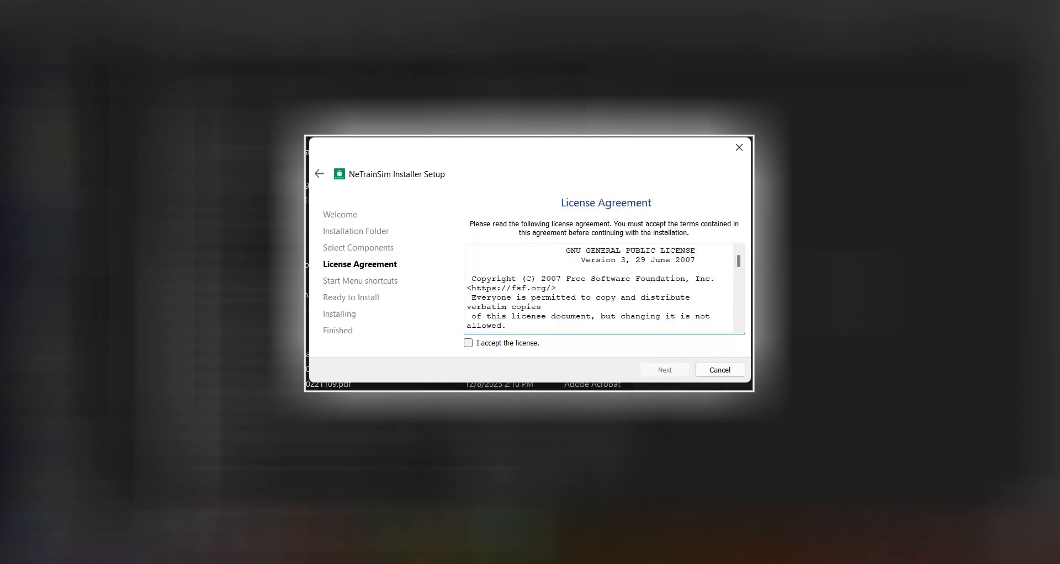
Accept the license agreement and install the program with its shortcuts in the NeTrainSim Start Menu folder
click(468, 343)
key(Return)
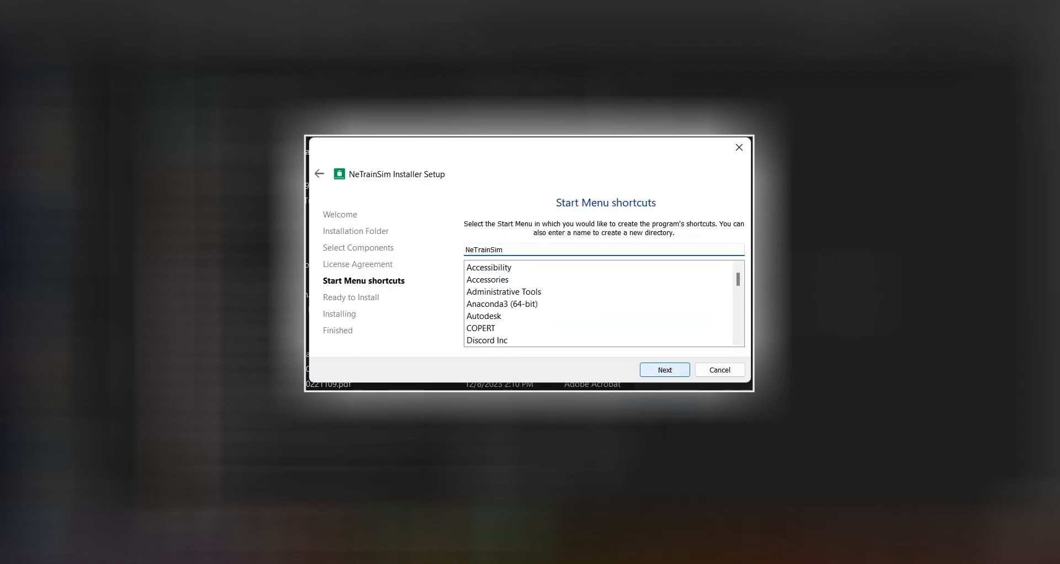
click(664, 370)
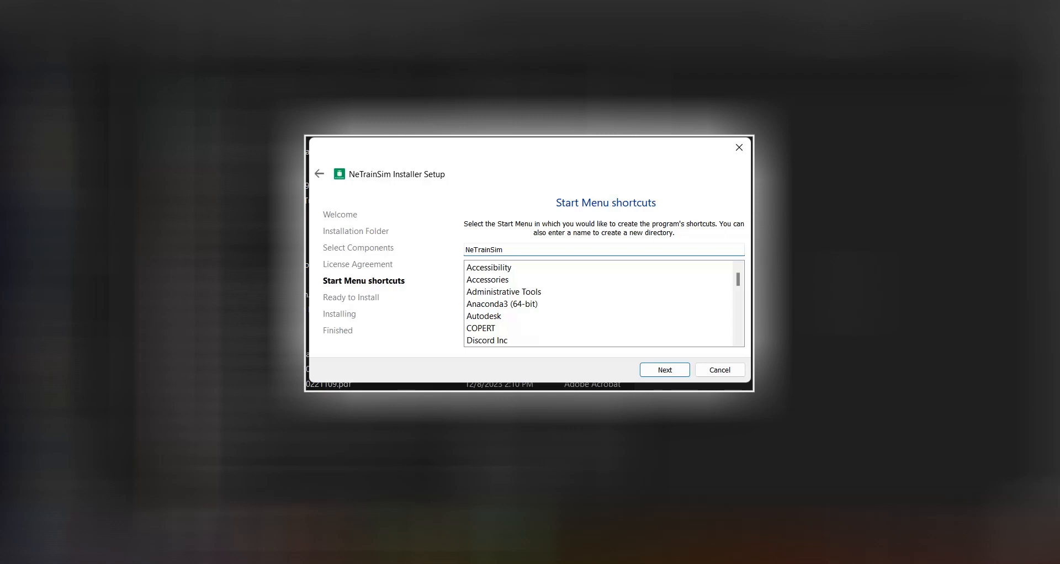
key(Return)
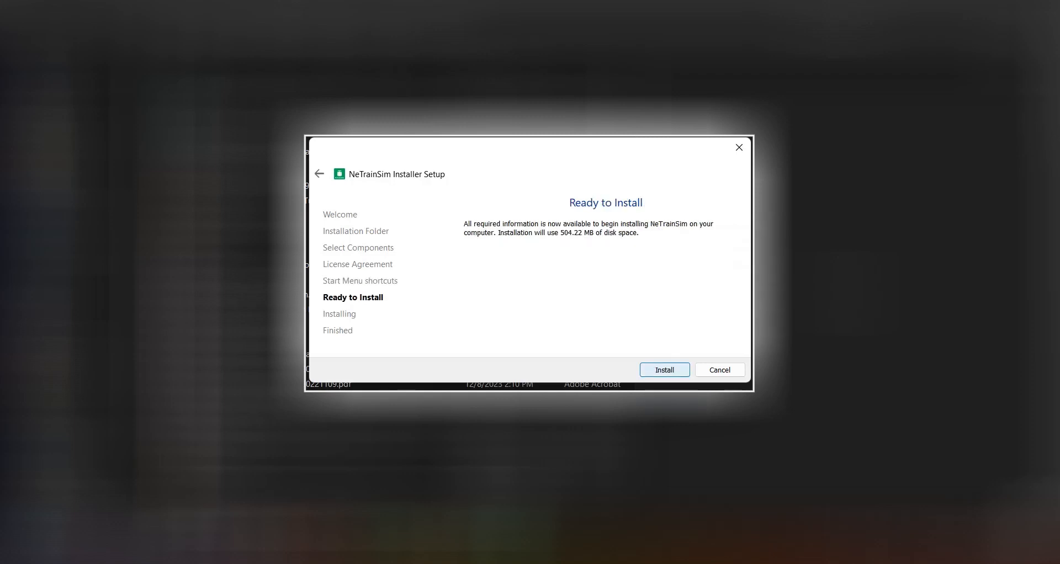
key(Return)
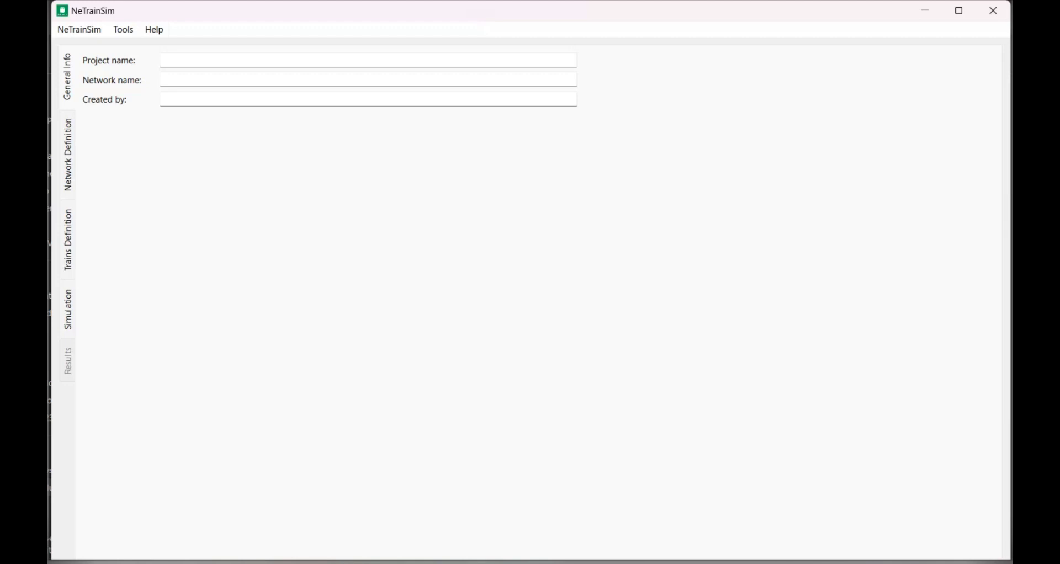
click(79, 30)
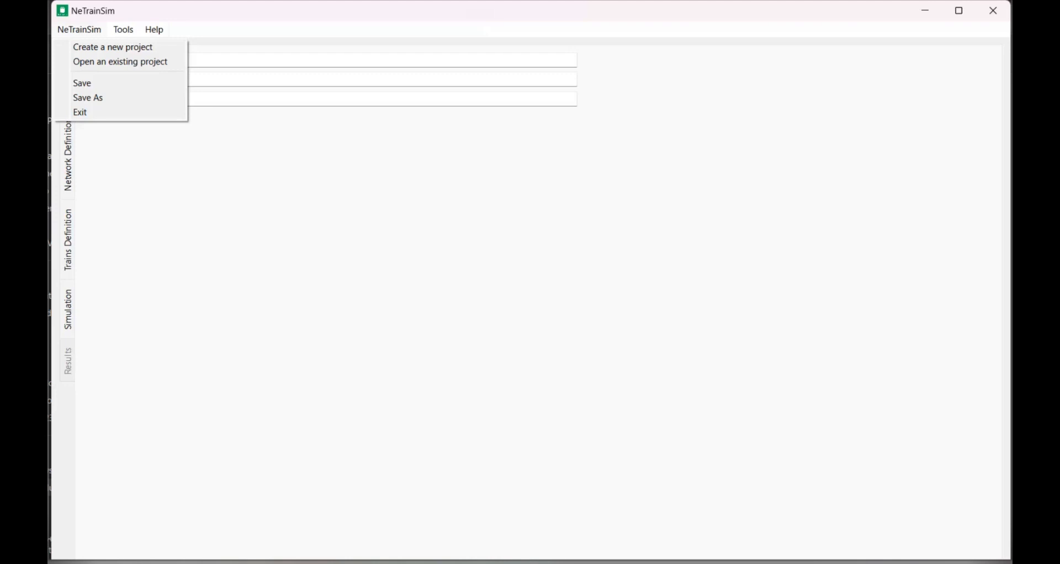
click(239, 184)
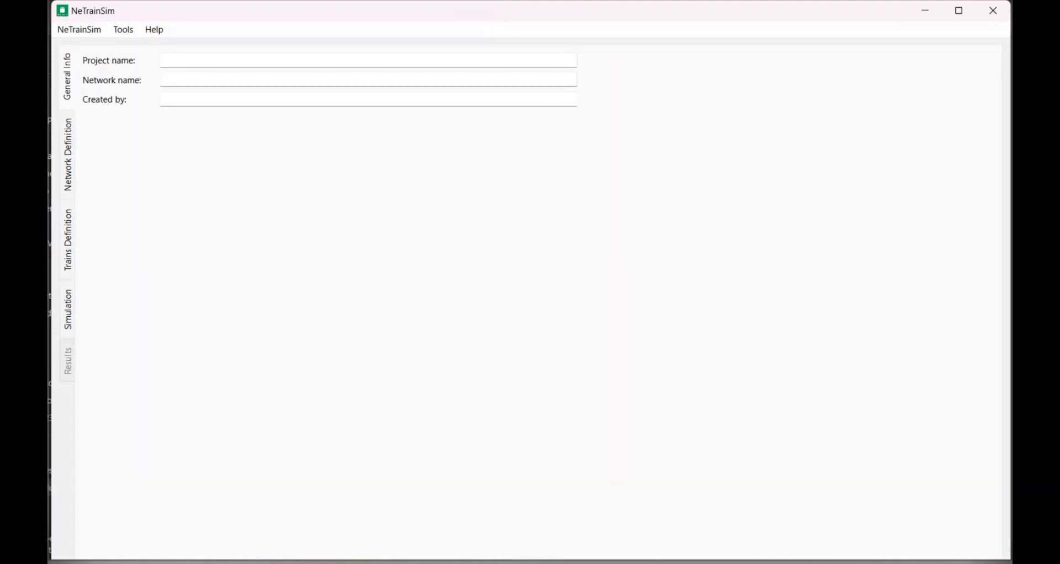
click(79, 30)
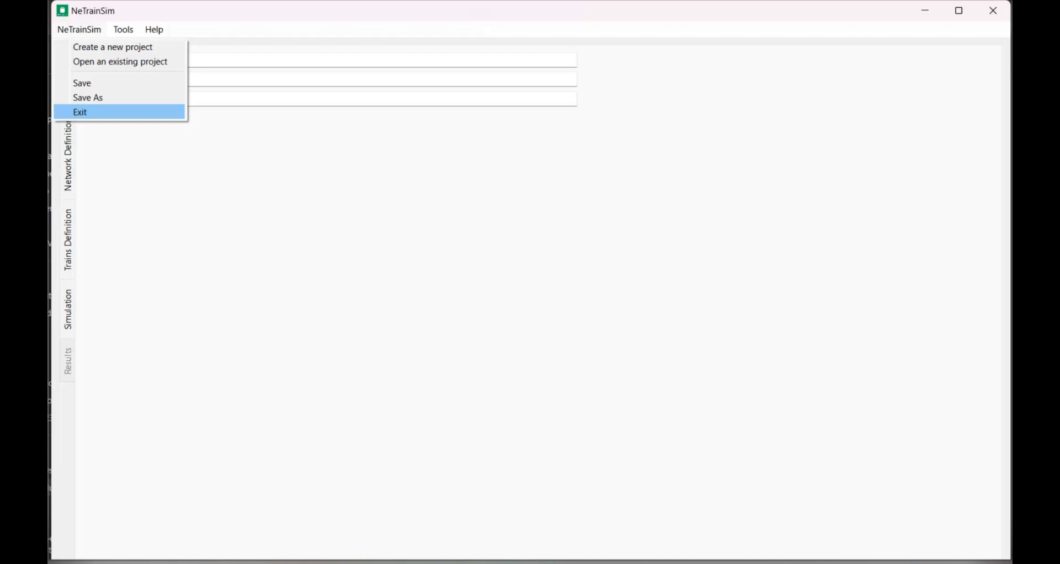
mouse_move(123, 30)
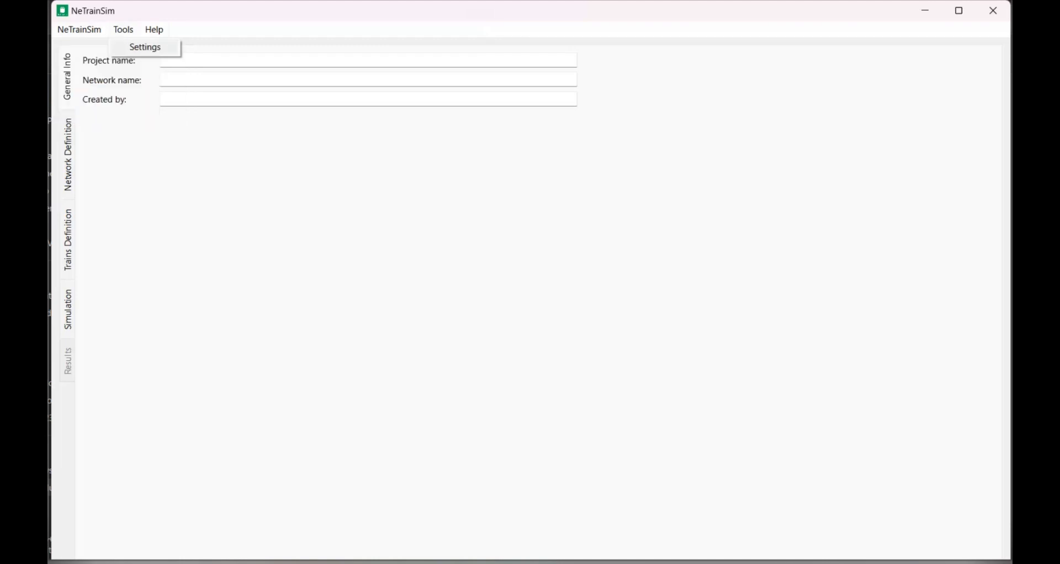
Check the default browse location in the settings and read the About NeTrainSim information down to its license section
click(144, 47)
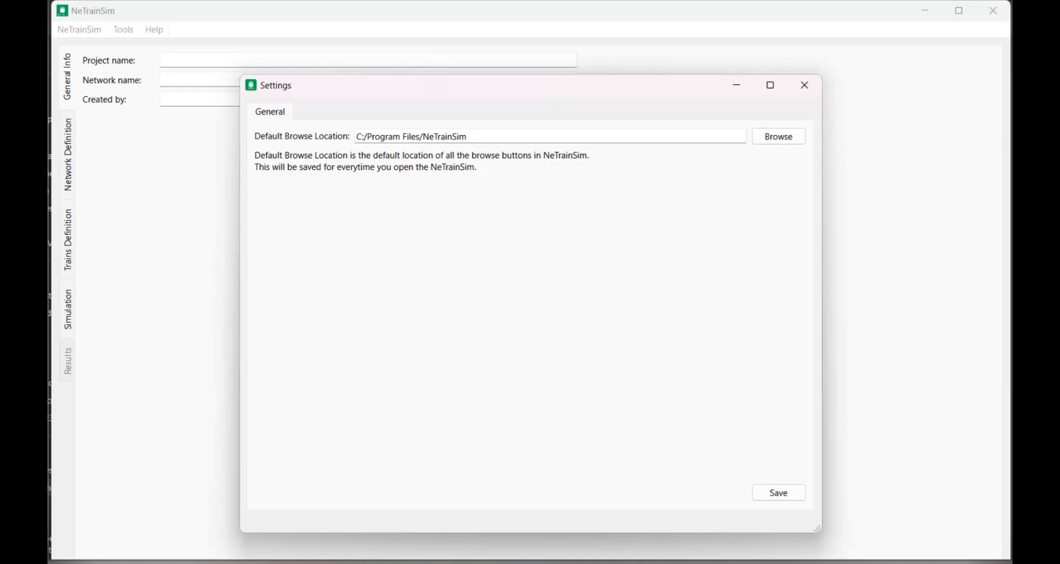
key(alt+F4)
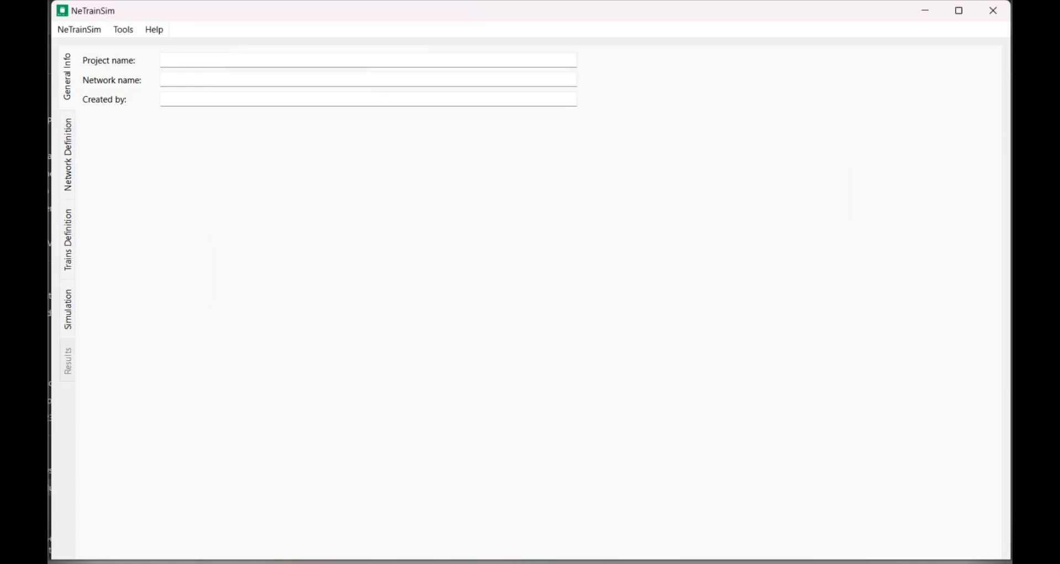
click(154, 30)
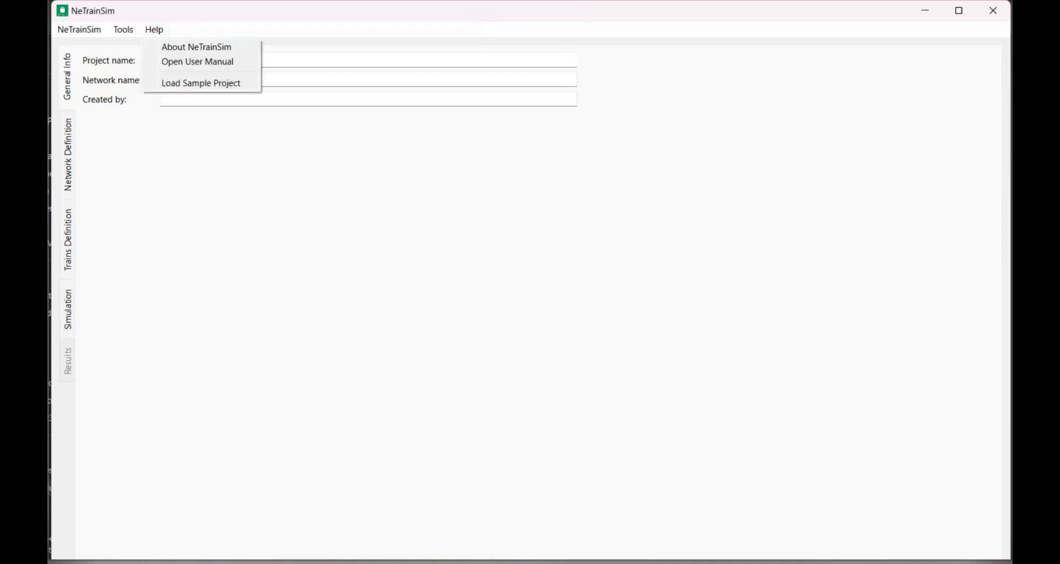
click(197, 46)
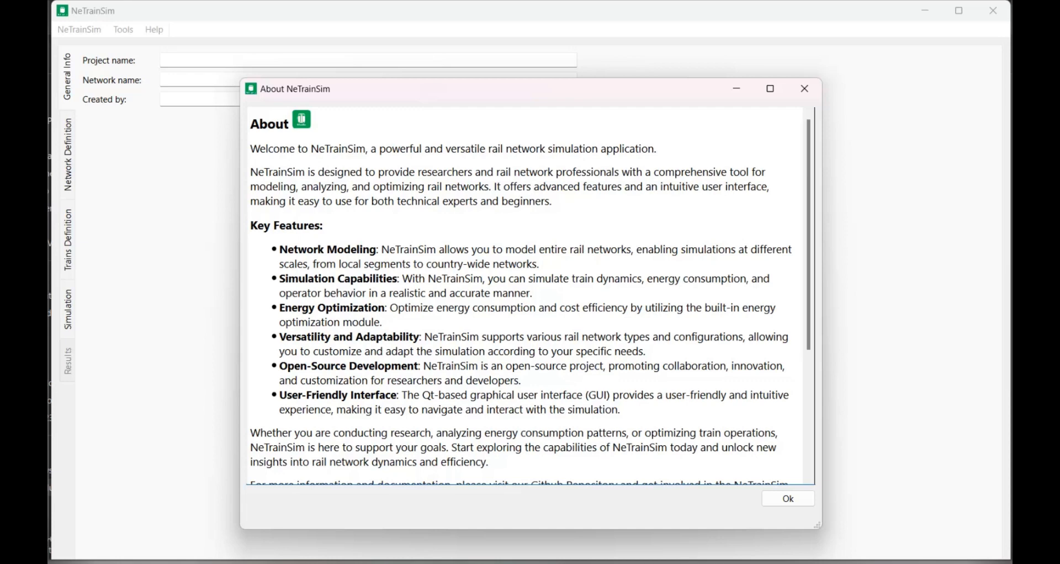
scroll(466, 312, down, 5)
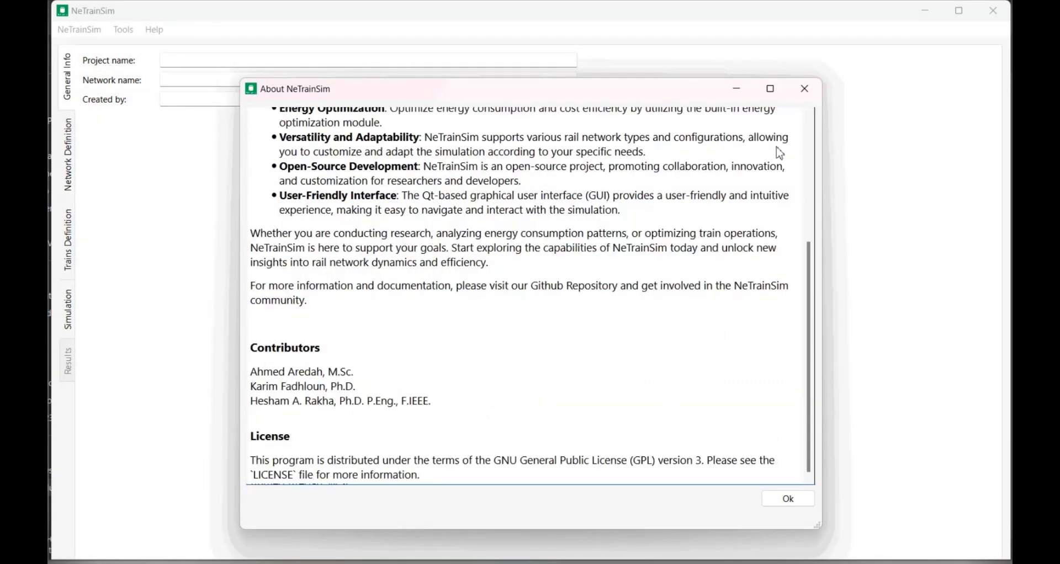
click(803, 97)
Open the NeTrainSim user manual and skim its table of contents, simulator description, schema and remaining pages
click(154, 30)
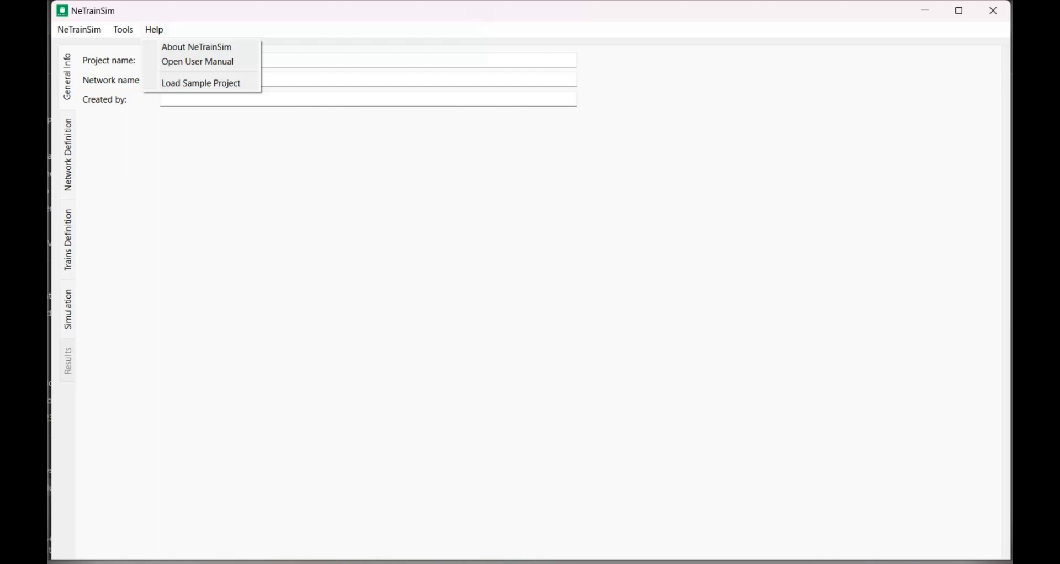
click(198, 62)
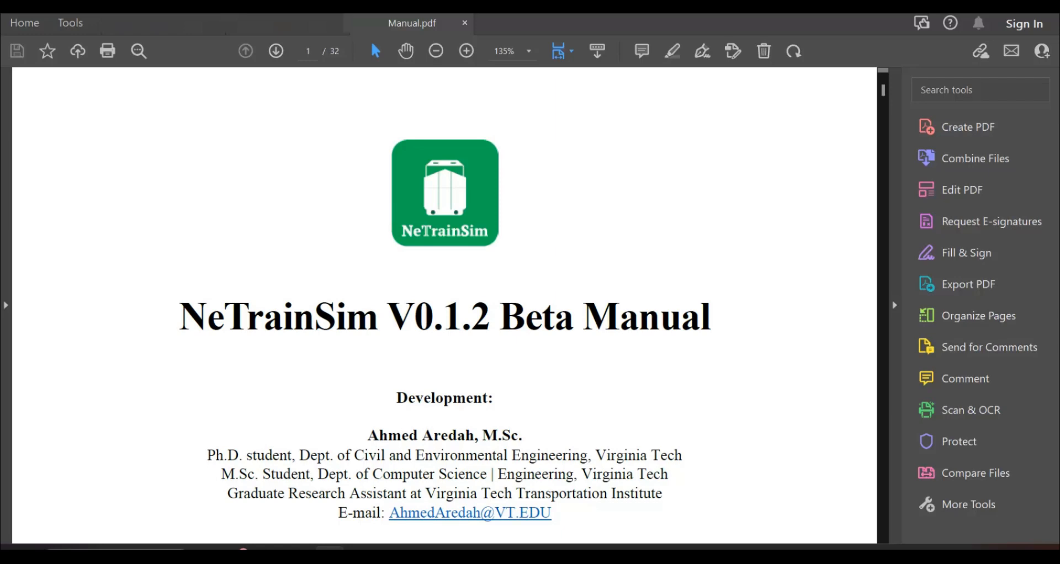
scroll(149, 274, down, 2)
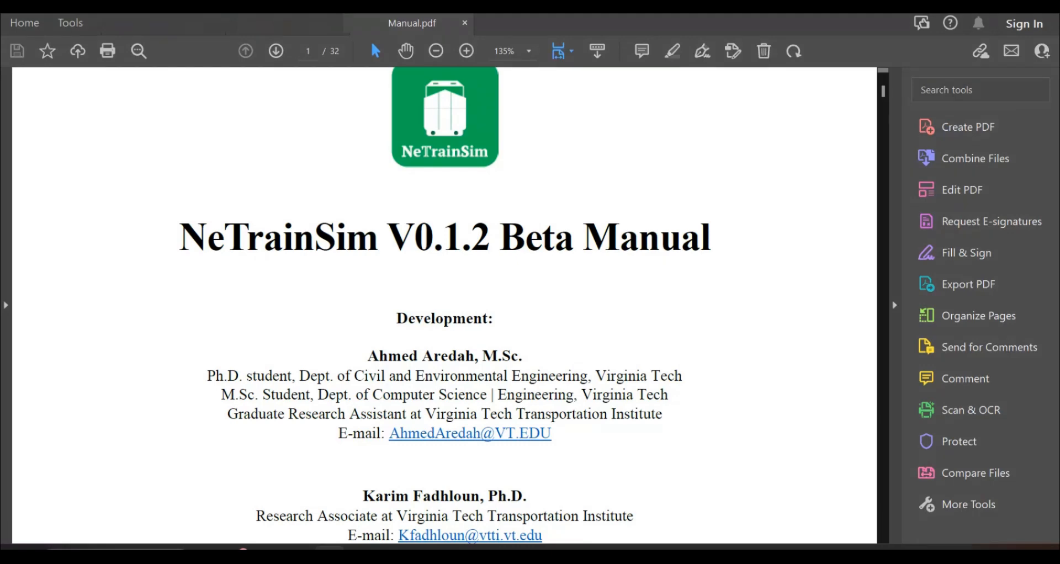
scroll(157, 265, down, 1)
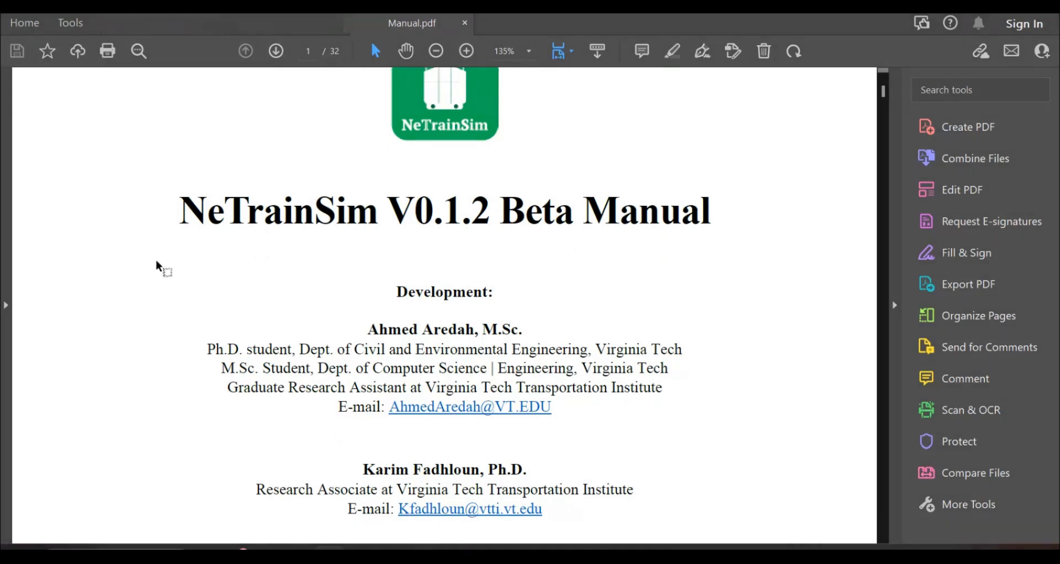
scroll(155, 262, down, 20)
scroll(156, 261, down, 20)
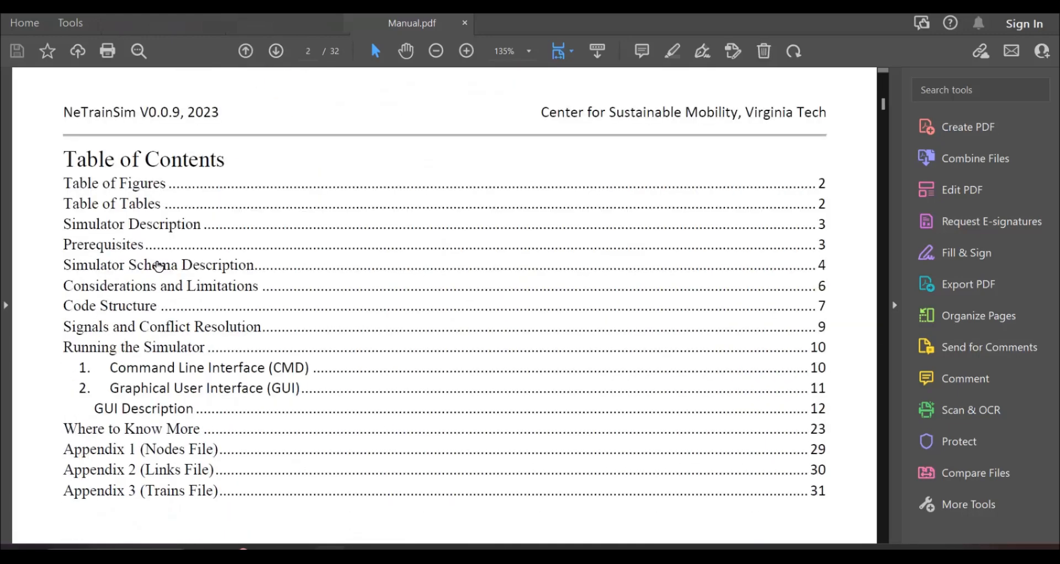
scroll(250, 254, down, 20)
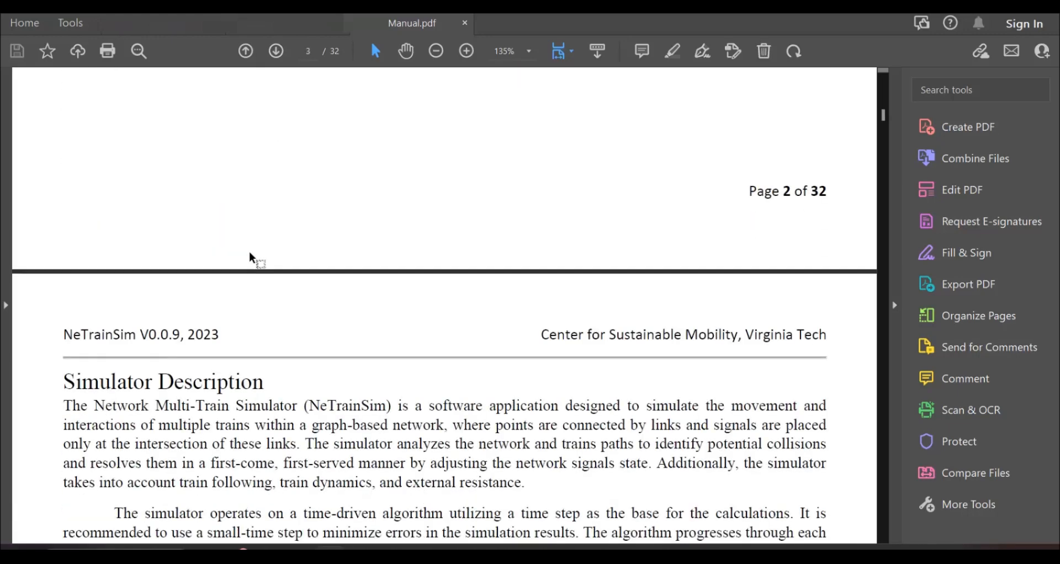
scroll(252, 254, down, 15)
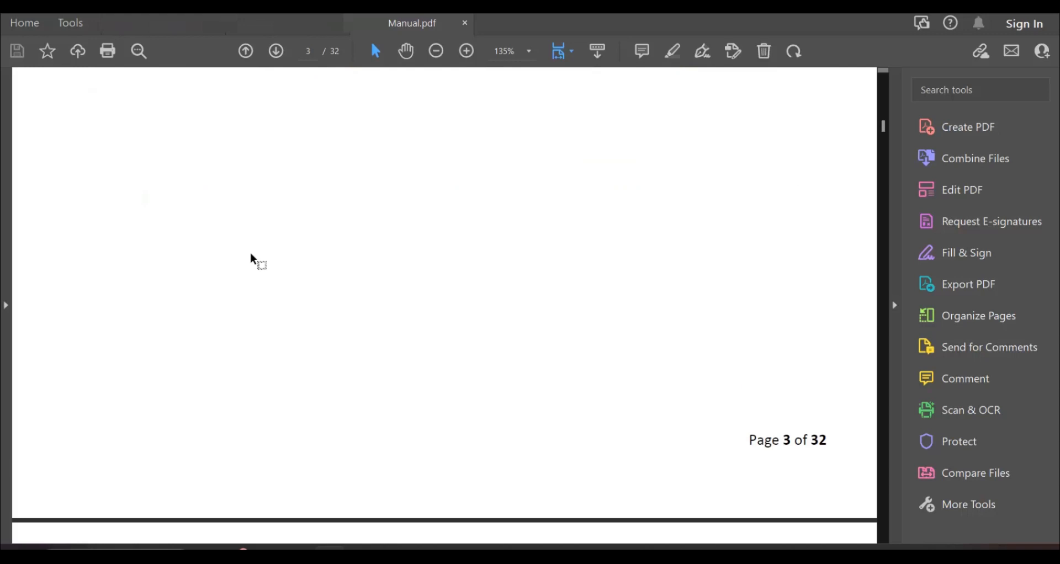
scroll(58, 241, down, 20)
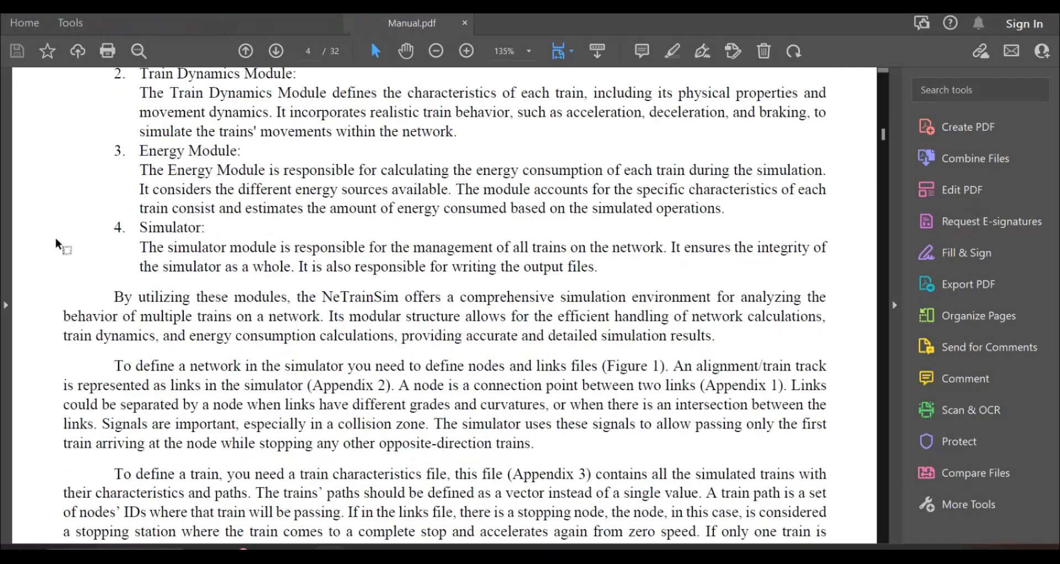
scroll(61, 242, down, 20)
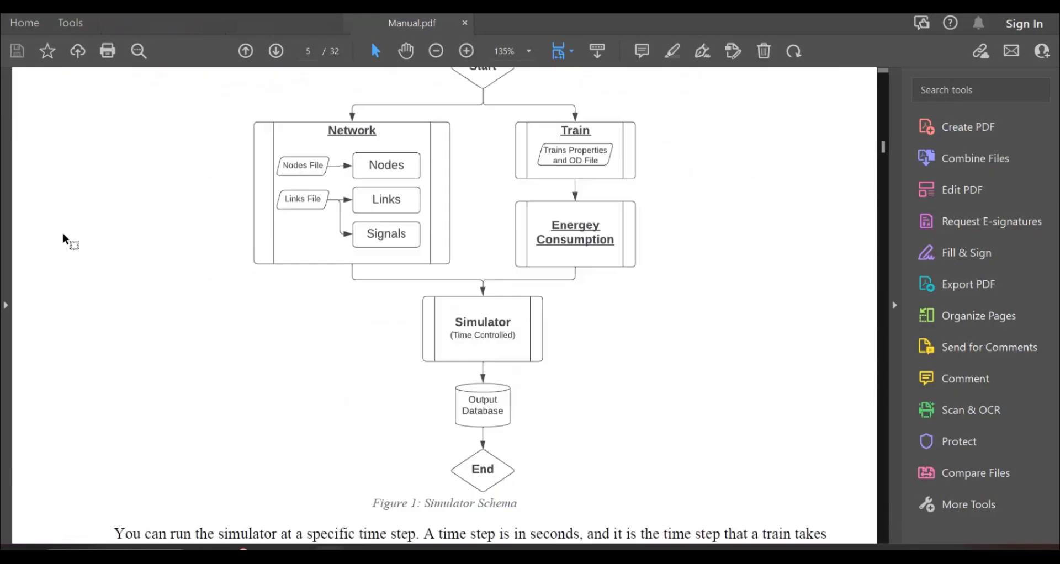
scroll(75, 228, down, 8)
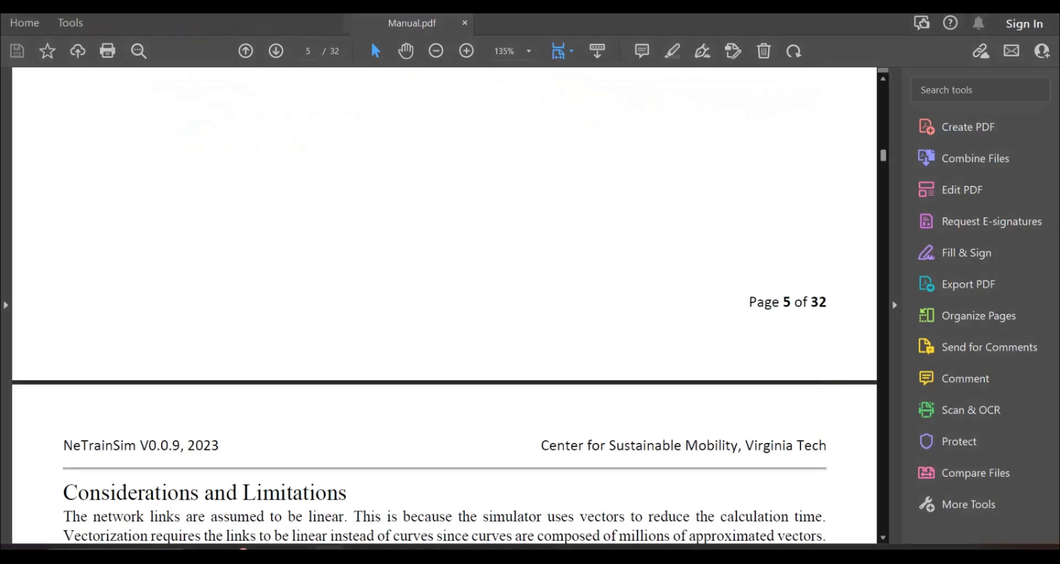
drag(883, 156, 871, 549)
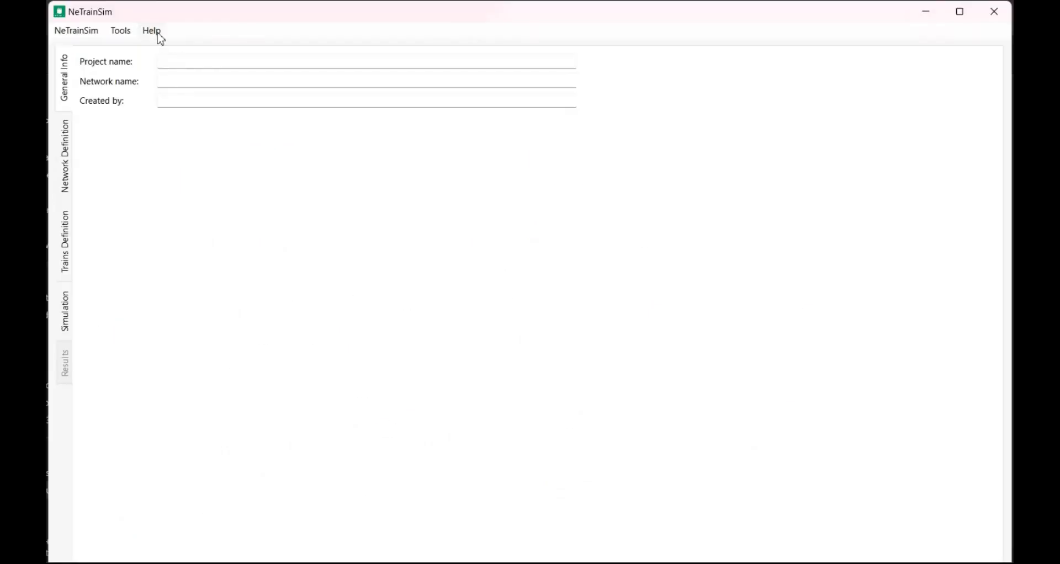
Load the sample project and review the nodes and links tables of its network definition
click(159, 35)
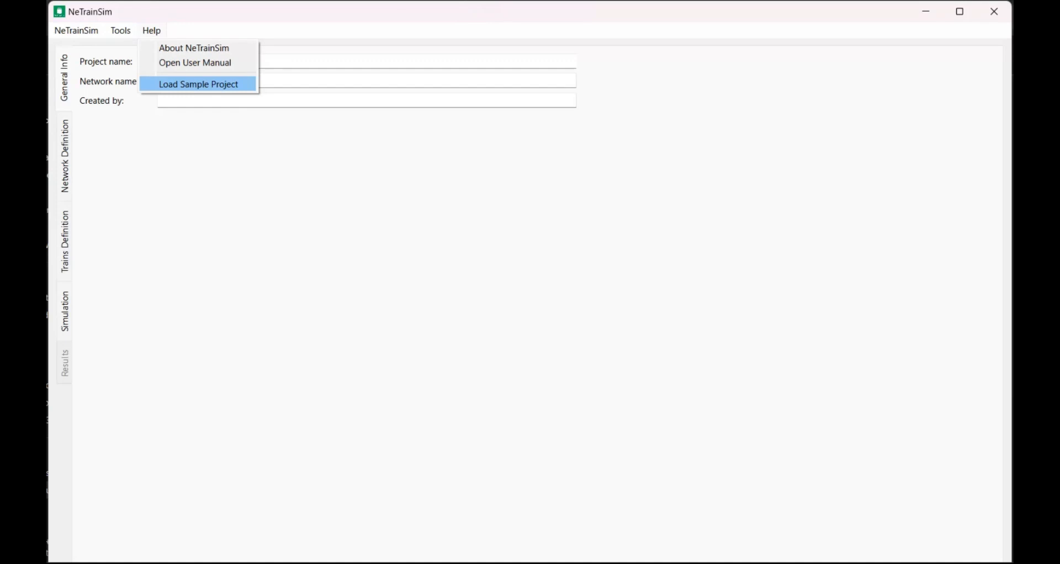
click(198, 85)
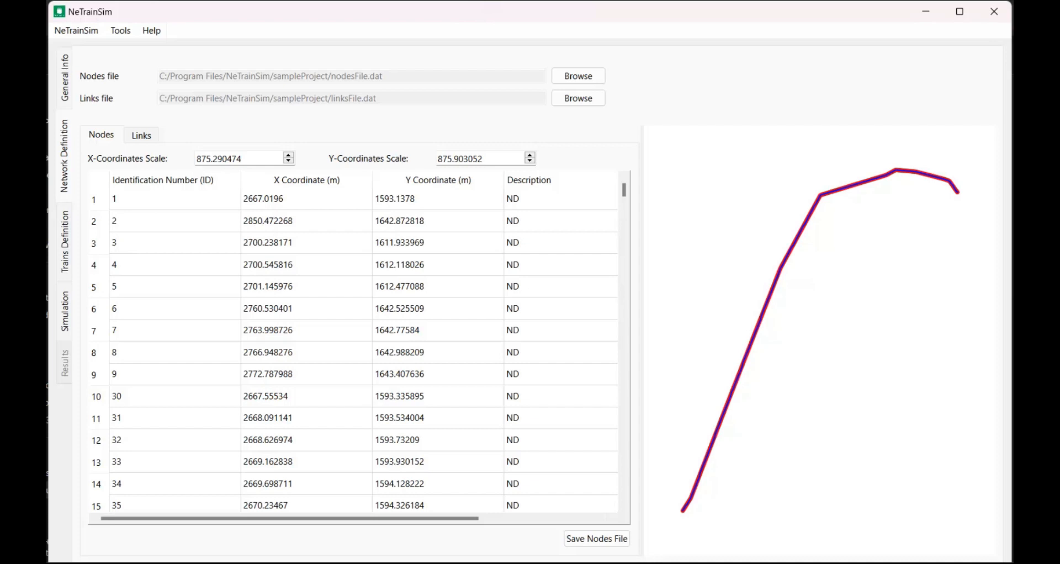
click(142, 135)
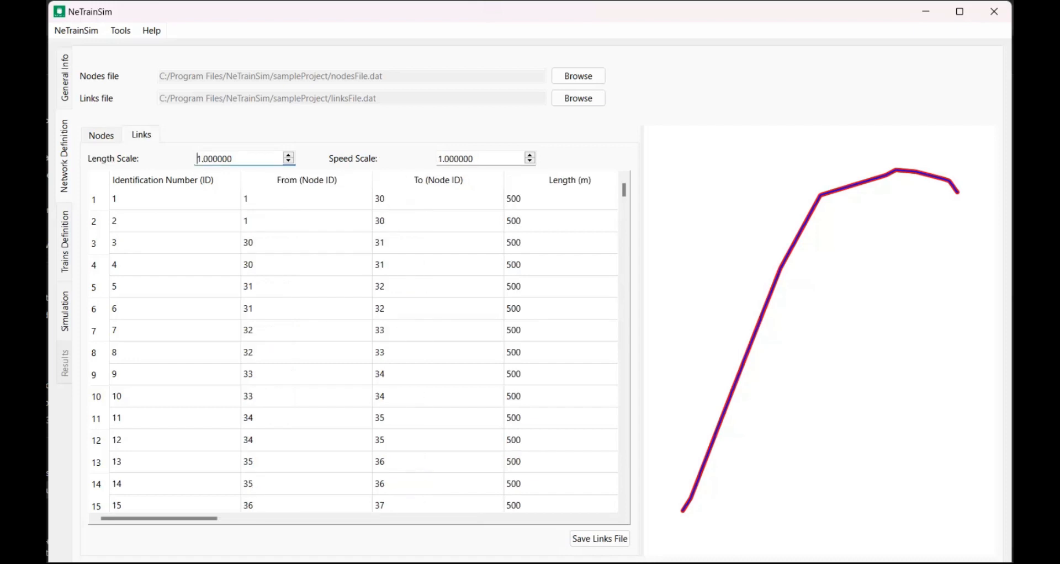
click(101, 135)
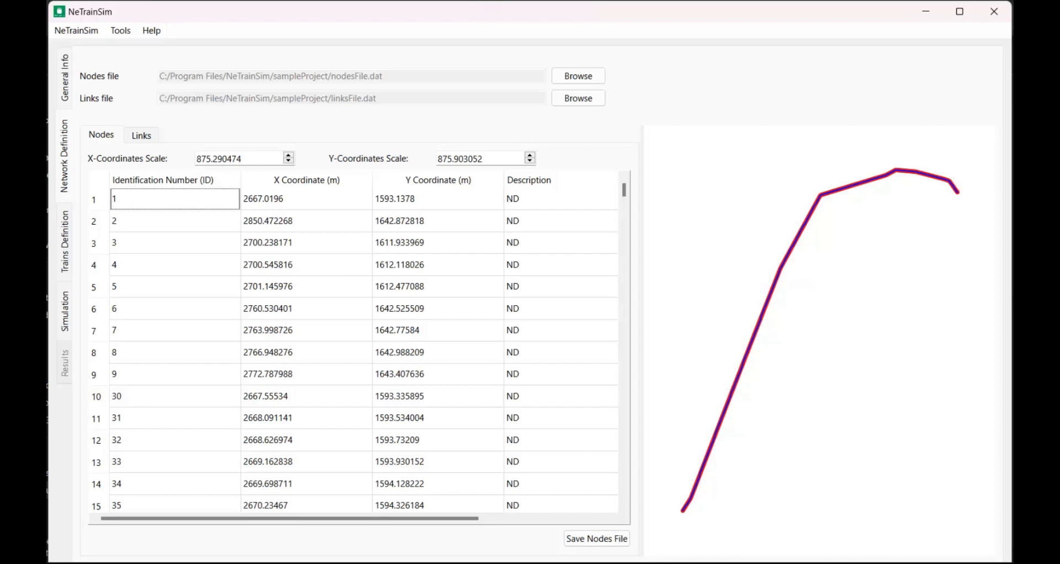
Review the sample project's train definition: its locomotives and vehicles, train consists, and train paths
click(65, 242)
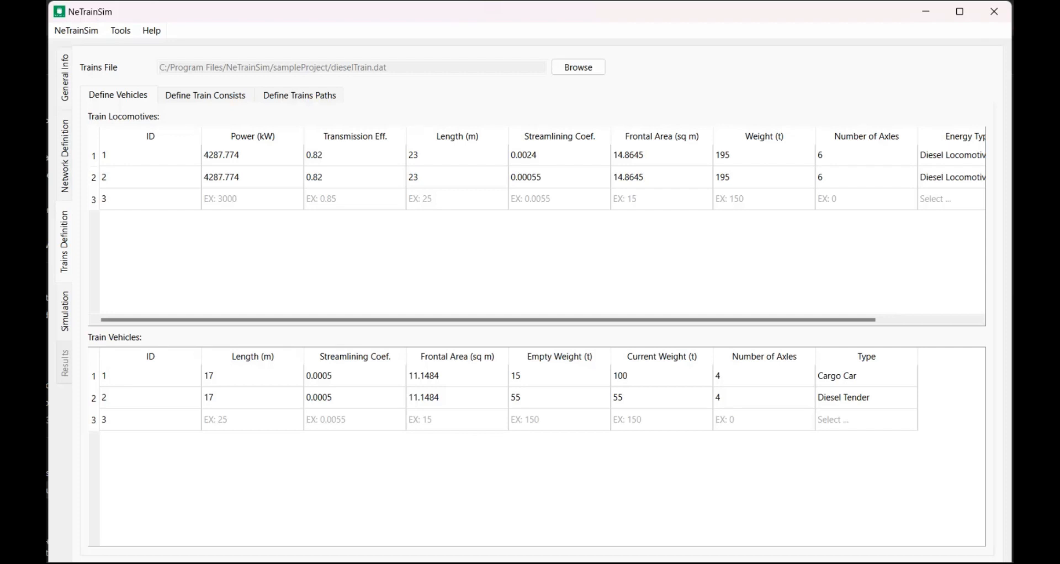
click(206, 95)
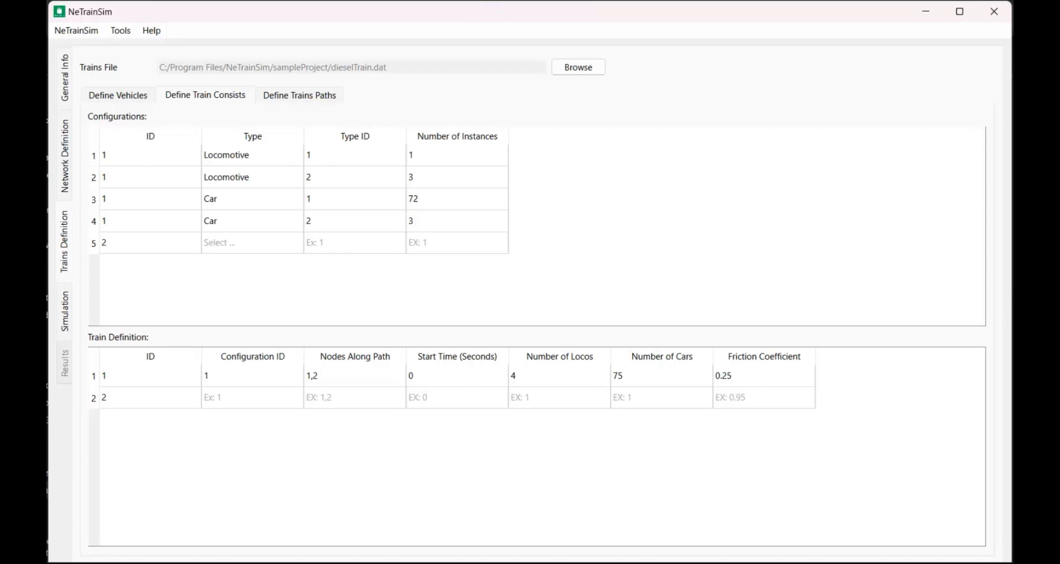
click(300, 95)
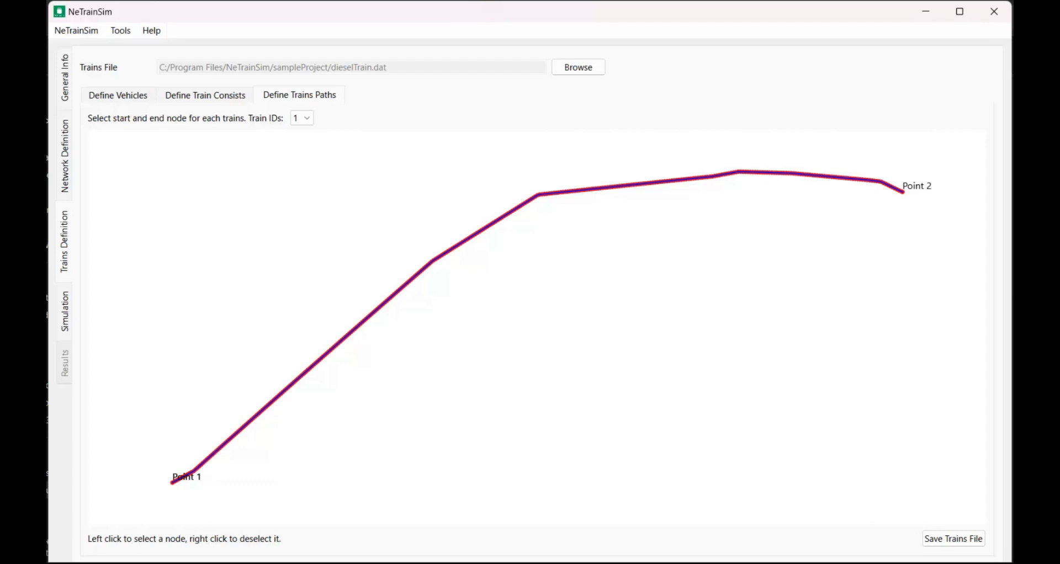
Set the simulation's output directory to the Desktop, name the summary file summaryDemo and enable the detailed trains summary
click(65, 312)
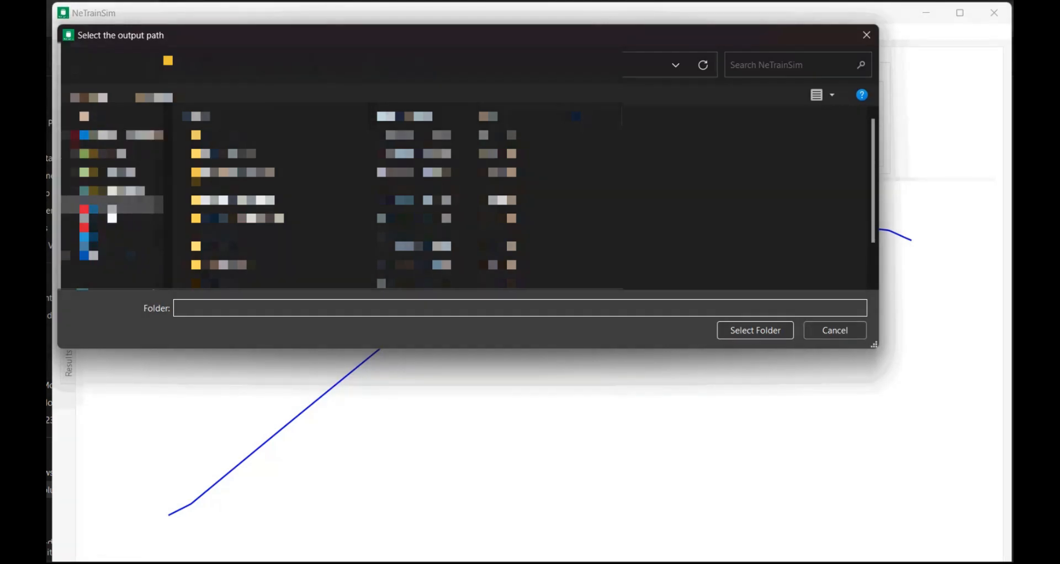
click(117, 205)
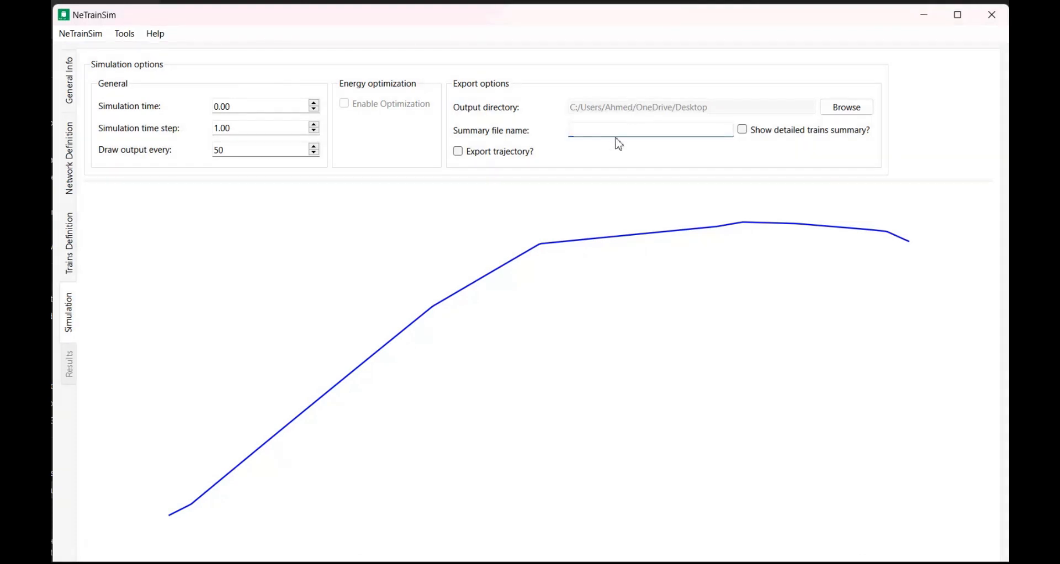
text(summaryDemo)
click(743, 131)
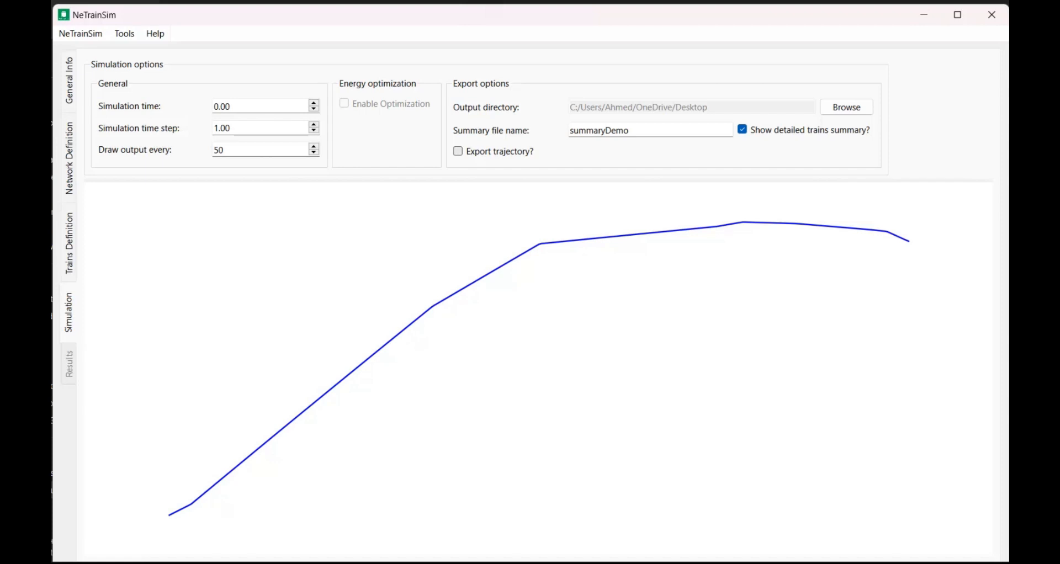
Enable trajectory export for the simulation and name the trajectory file DemoTraj
click(458, 152)
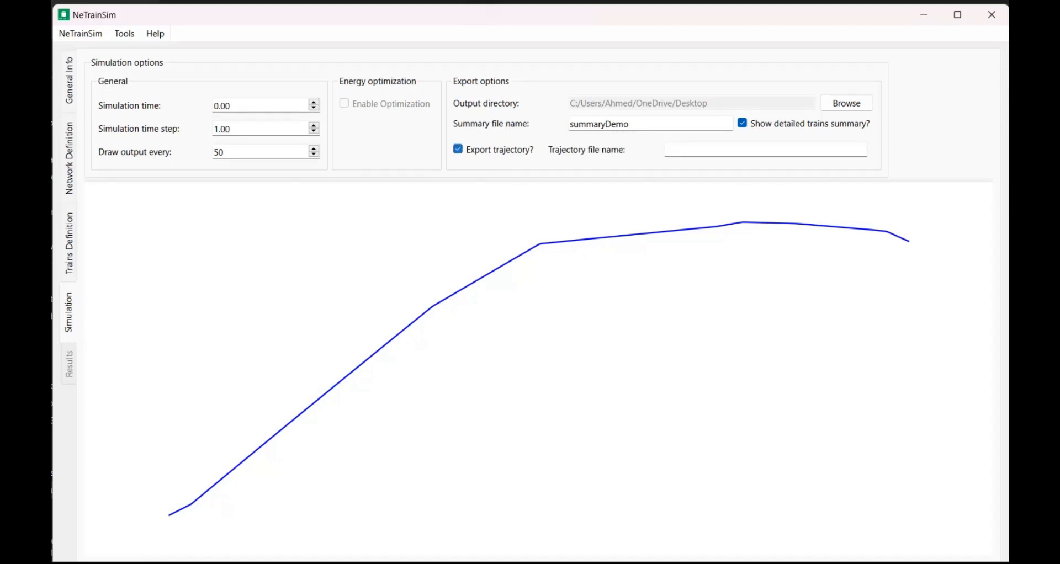
text(DemoTraj)
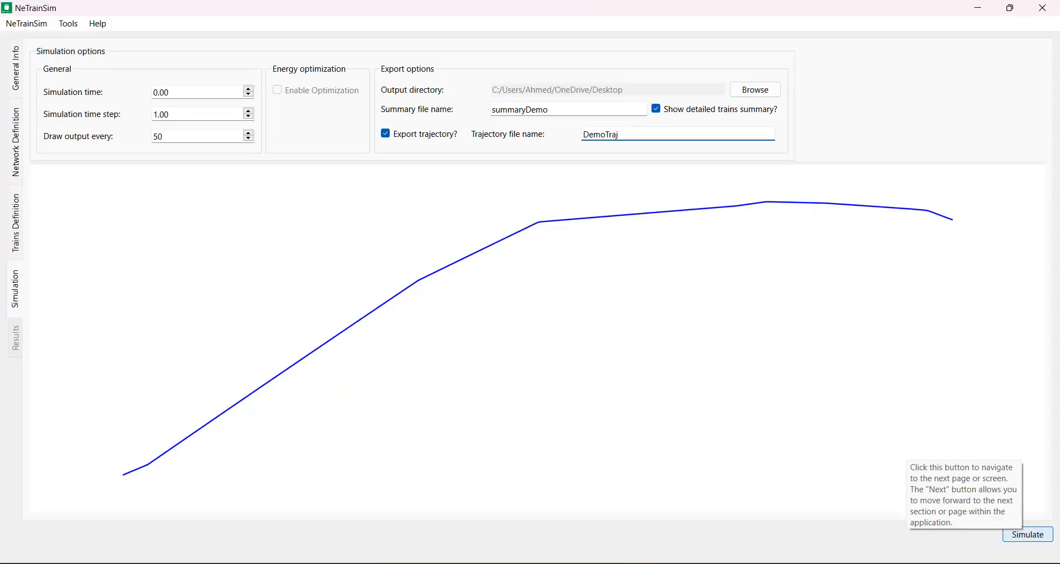
Run the simulation and look through the pages of the resulting summary report
click(1028, 535)
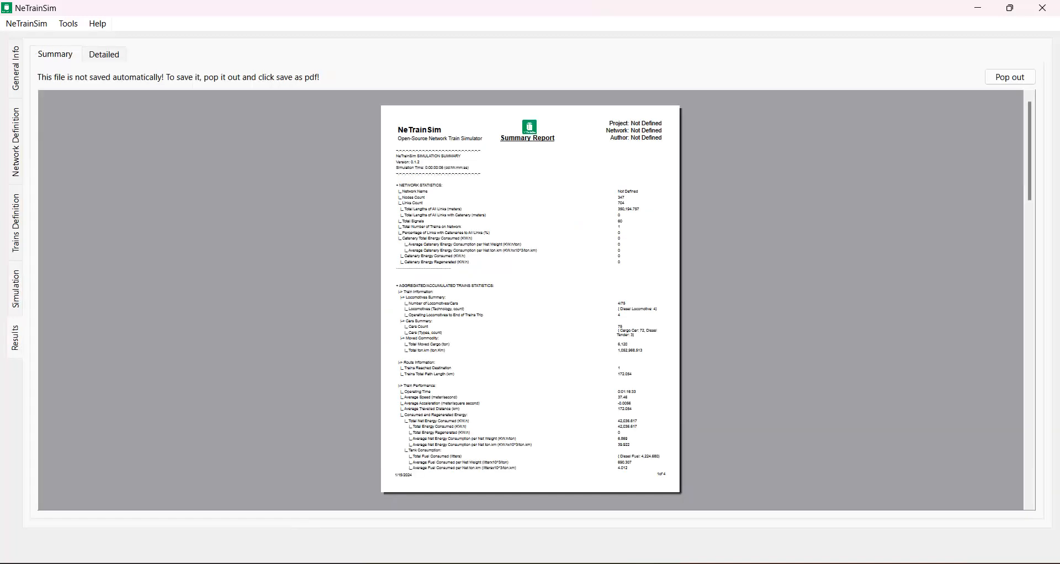
scroll(631, 298, down, 15)
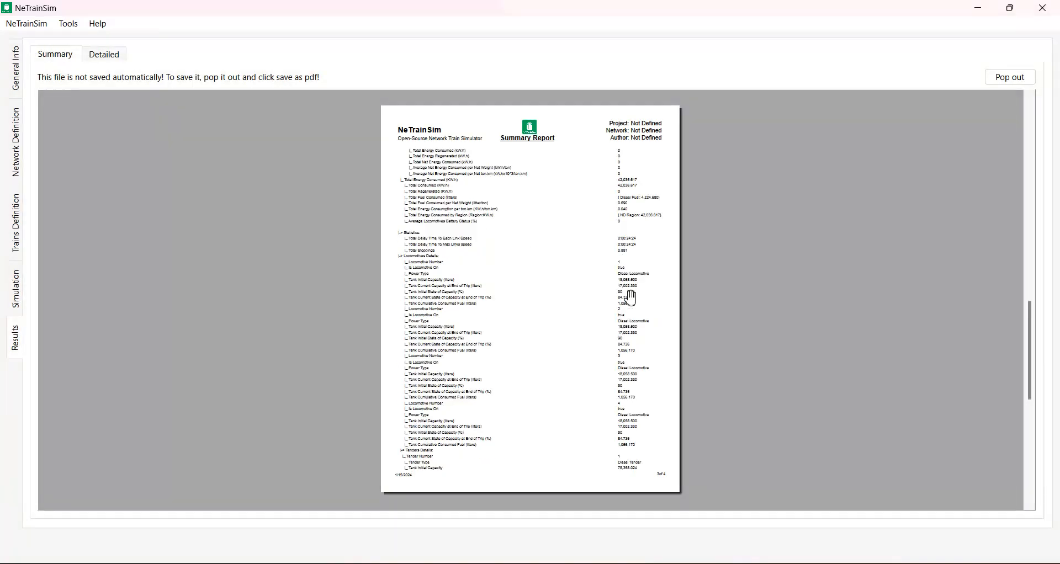
scroll(632, 298, up, 15)
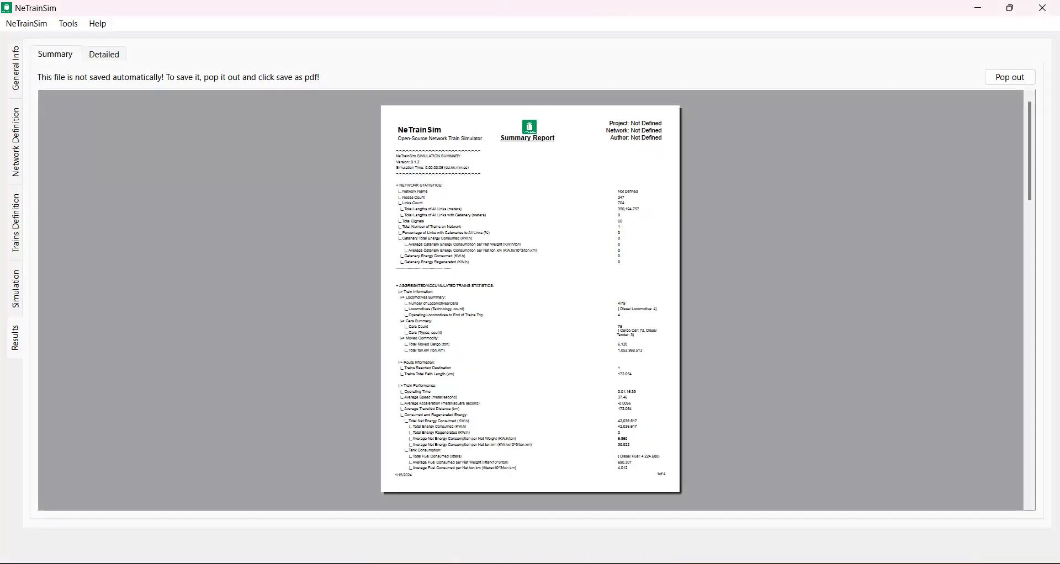
Display the detailed trajectory charts for train 1 in the simulation results
click(104, 54)
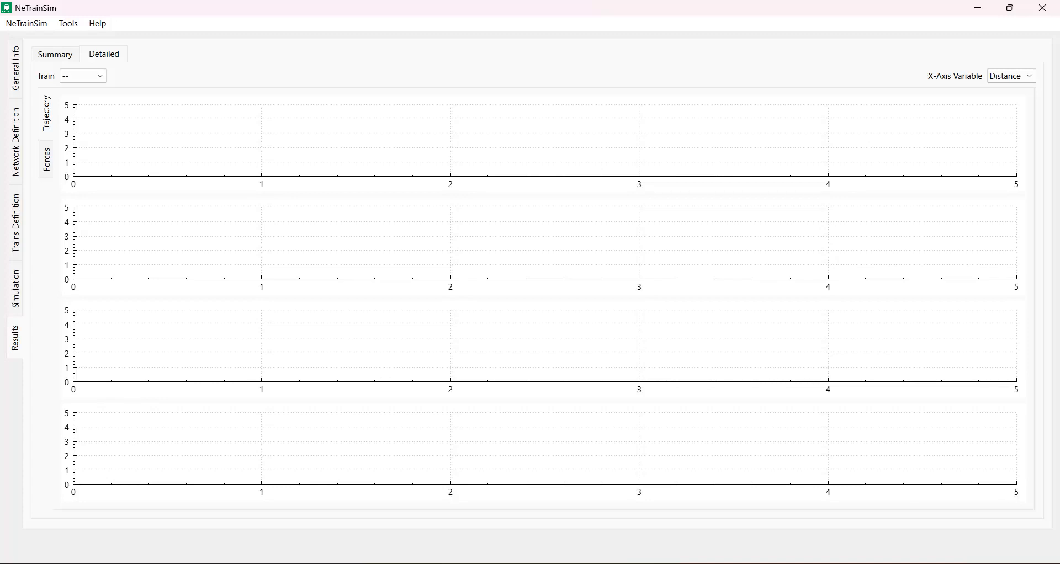
click(83, 76)
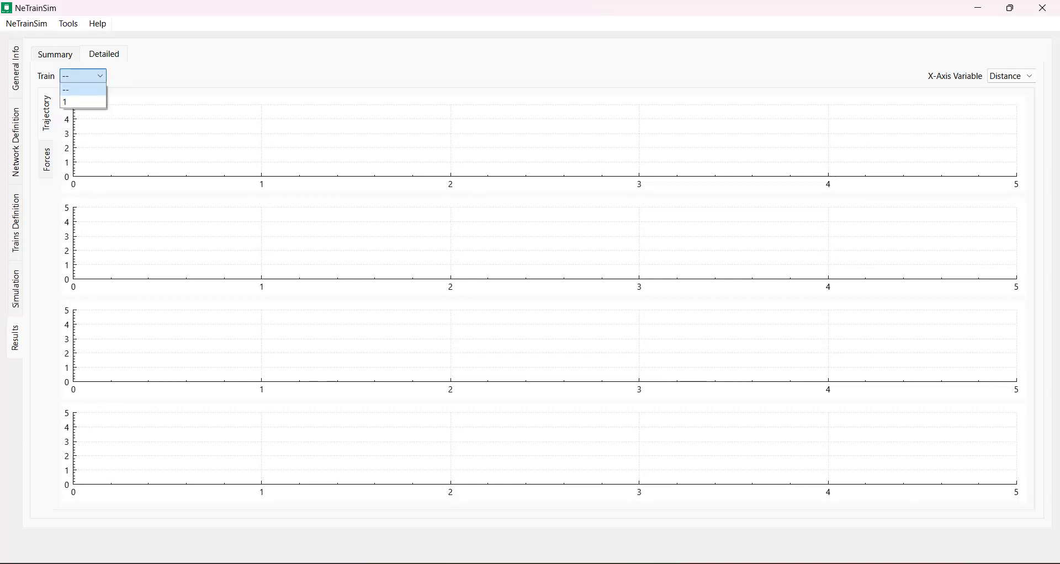
click(83, 102)
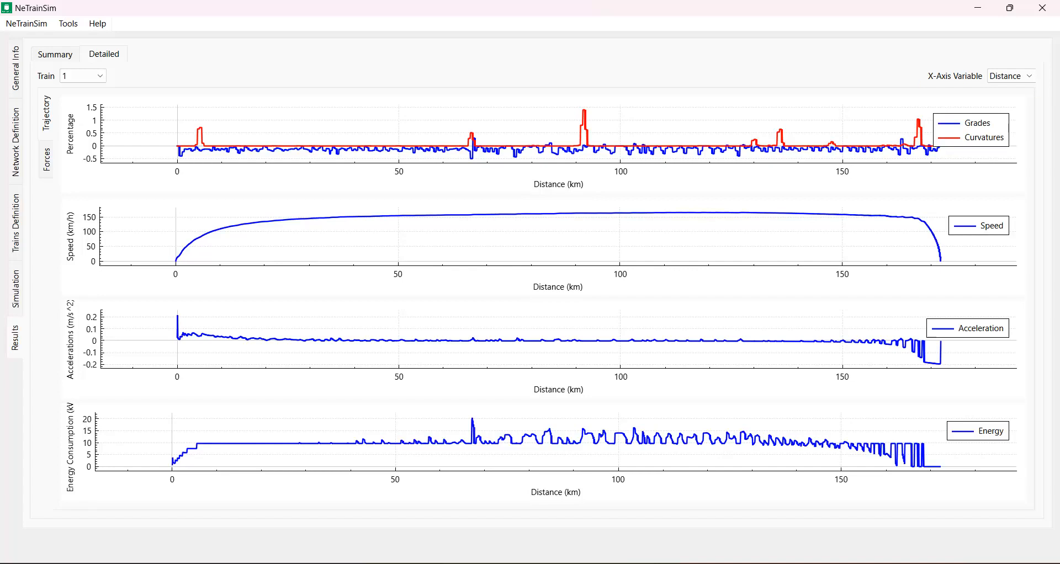
Set the X-axis variable of the detailed charts to Time and display train 1's forces charts
click(1012, 76)
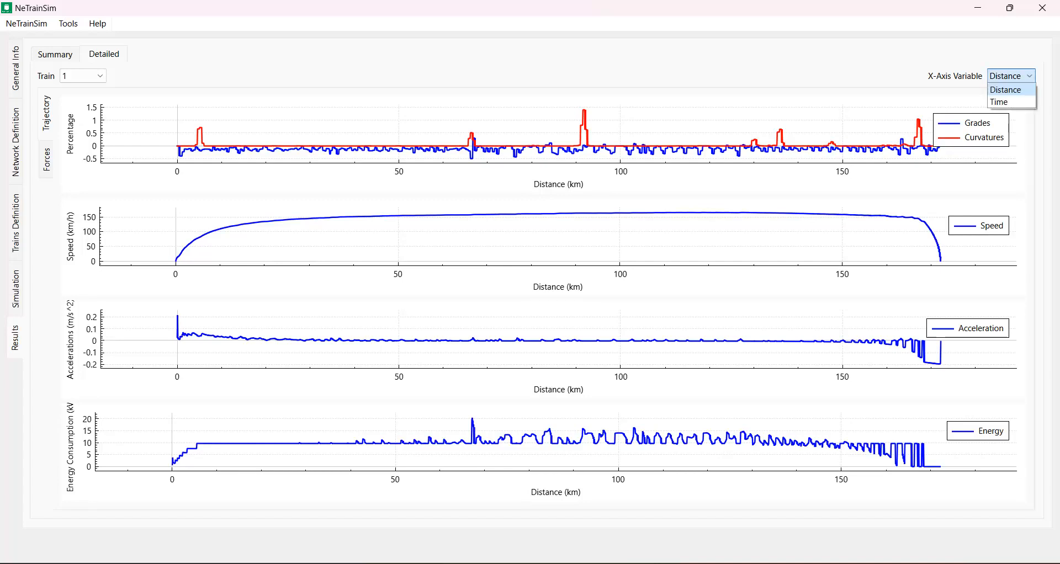
click(1011, 102)
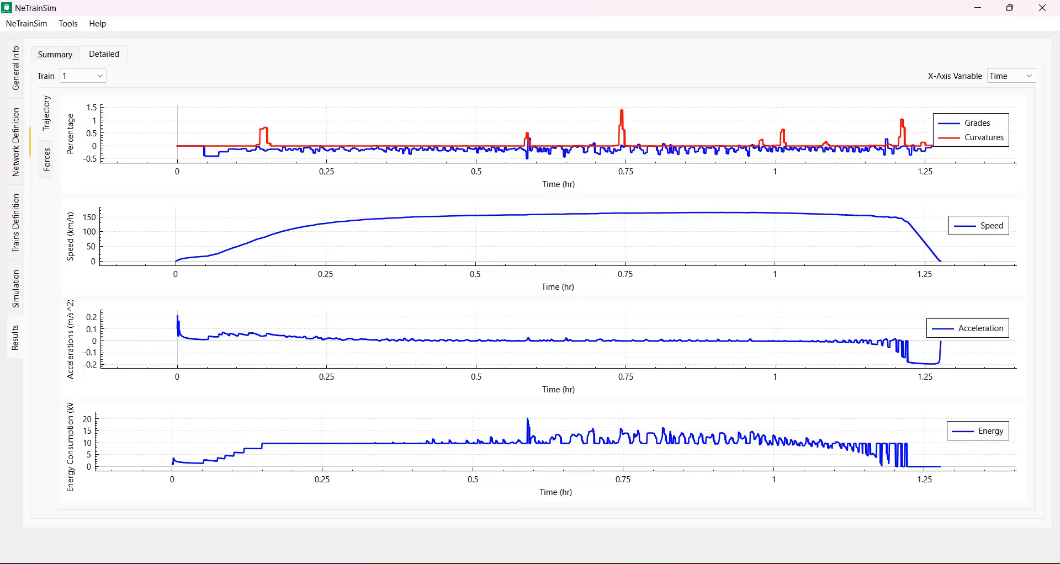
click(46, 160)
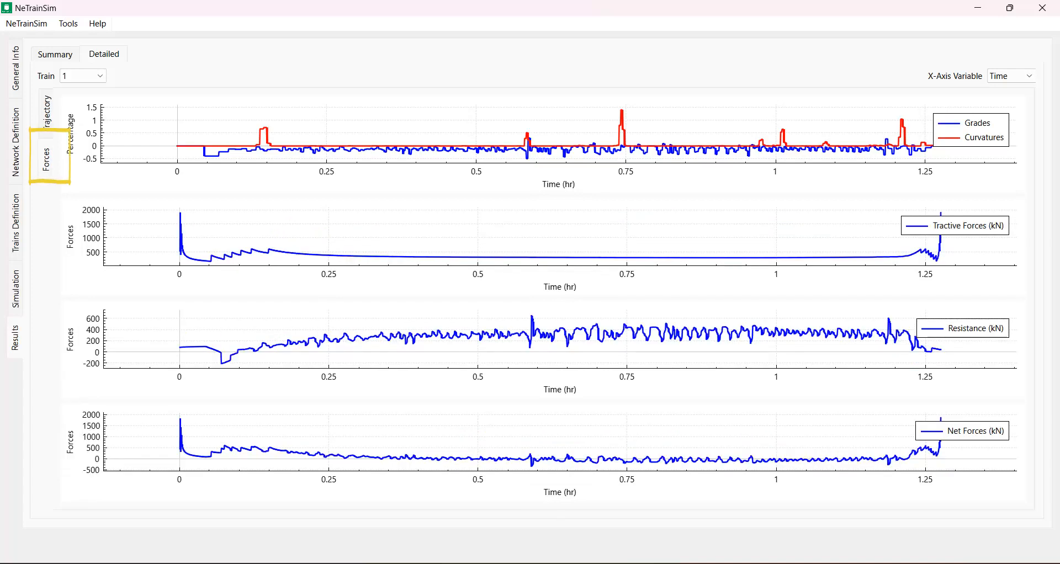